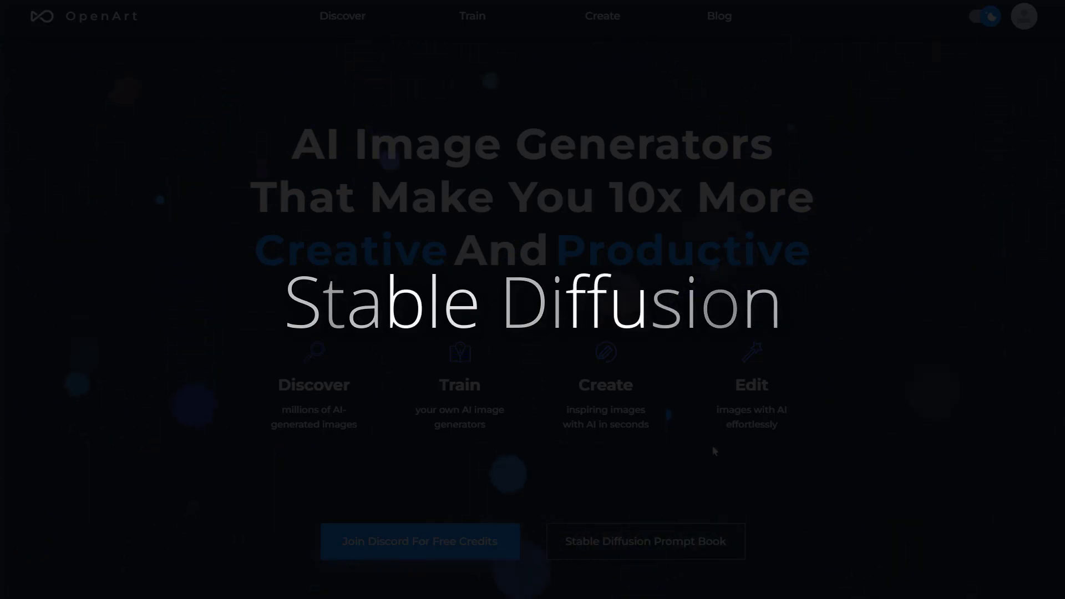
Scroll down the OpenArt home page through its feature sections.
scroll(926, 414, down, 10)
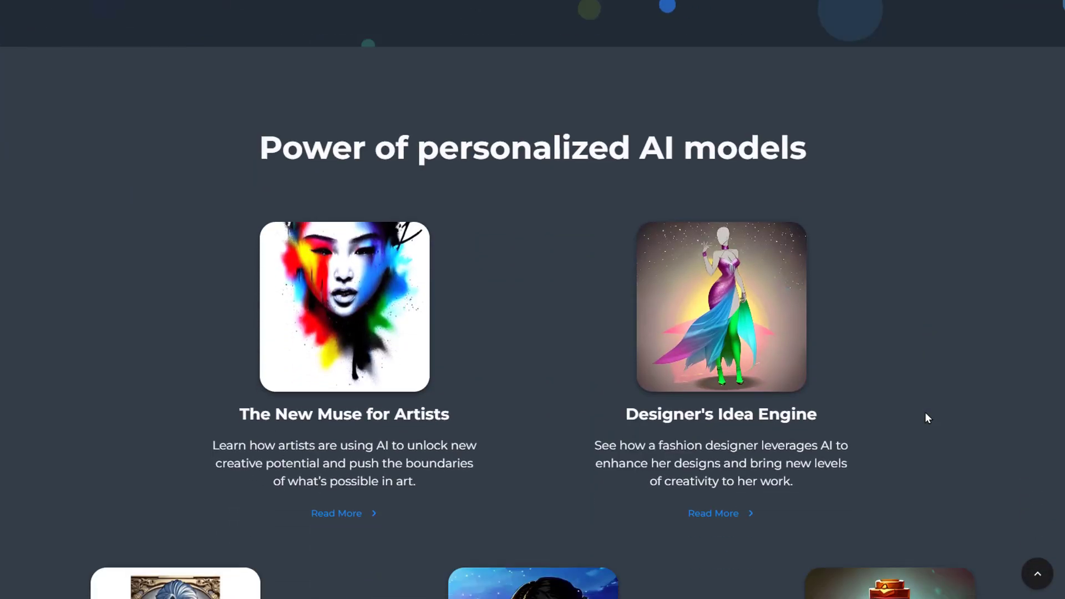
scroll(925, 413, down, 2)
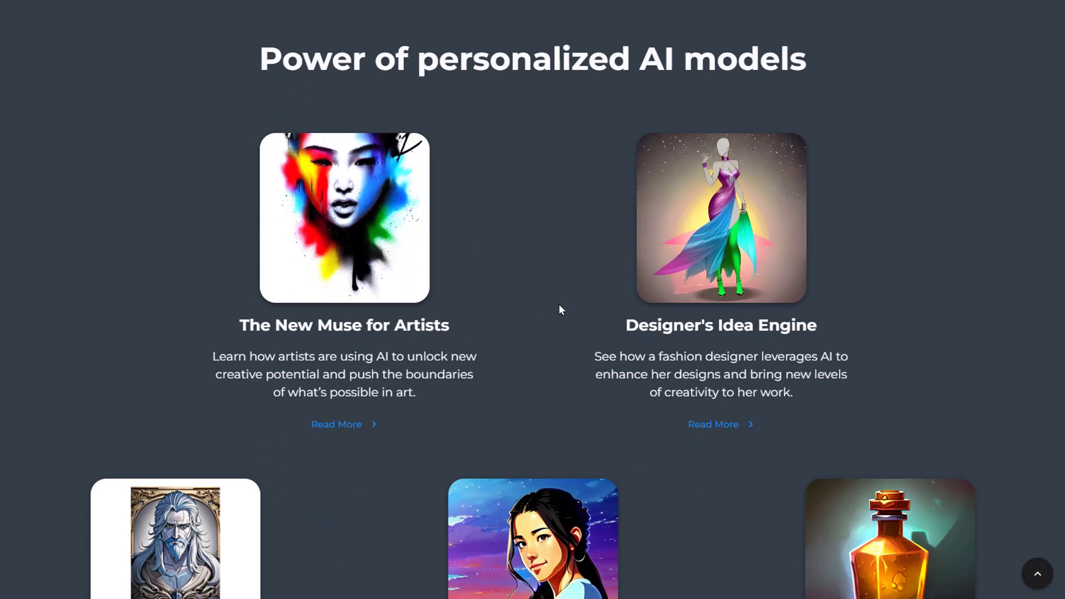
scroll(1027, 303, down, 6)
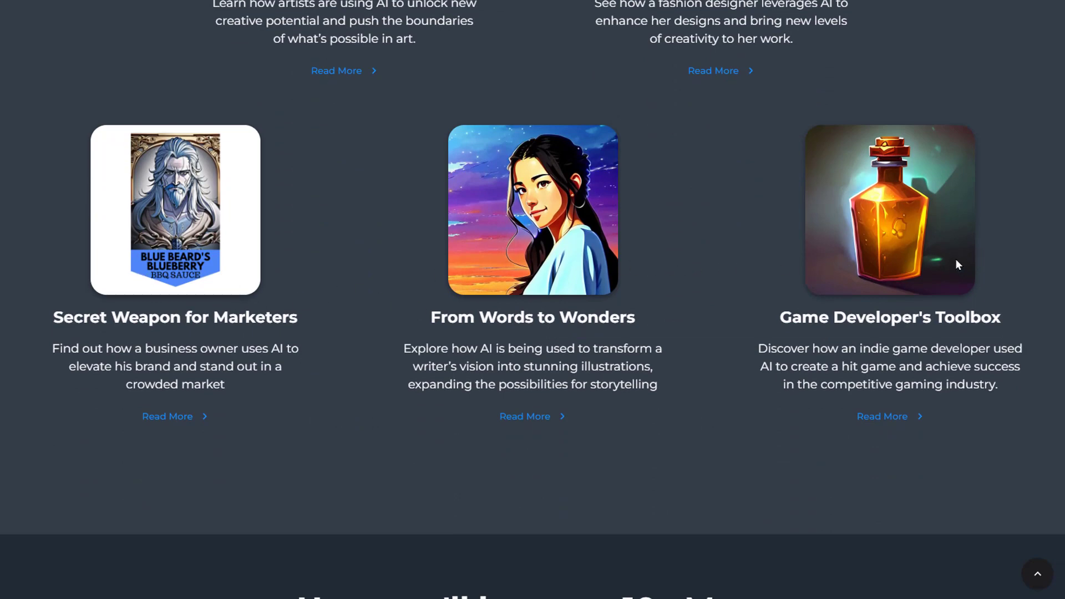
scroll(962, 272, down, 9)
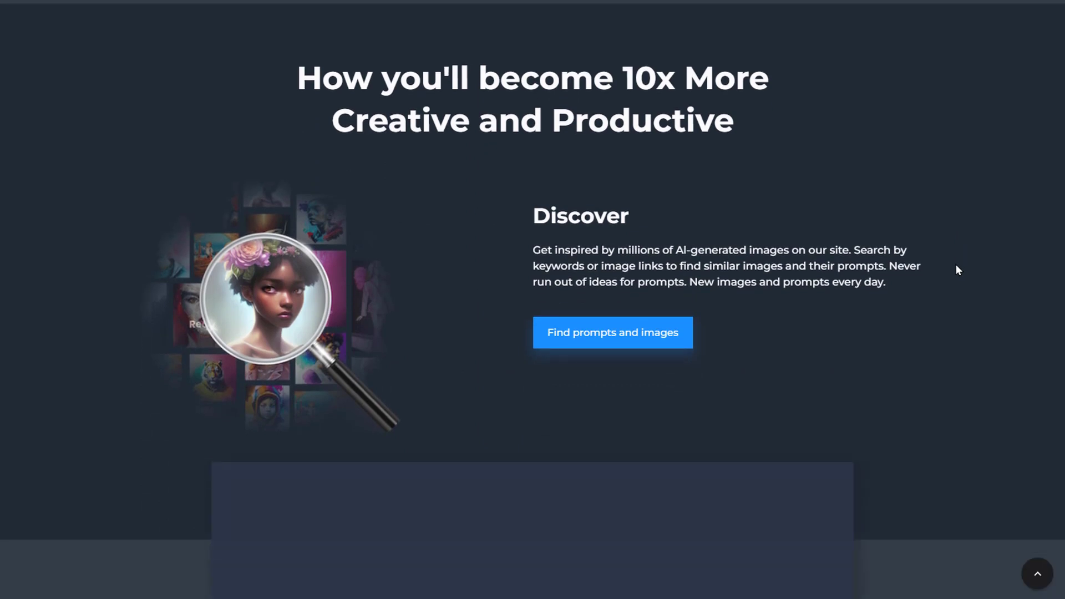
scroll(958, 270, down, 6)
scroll(985, 272, down, 3)
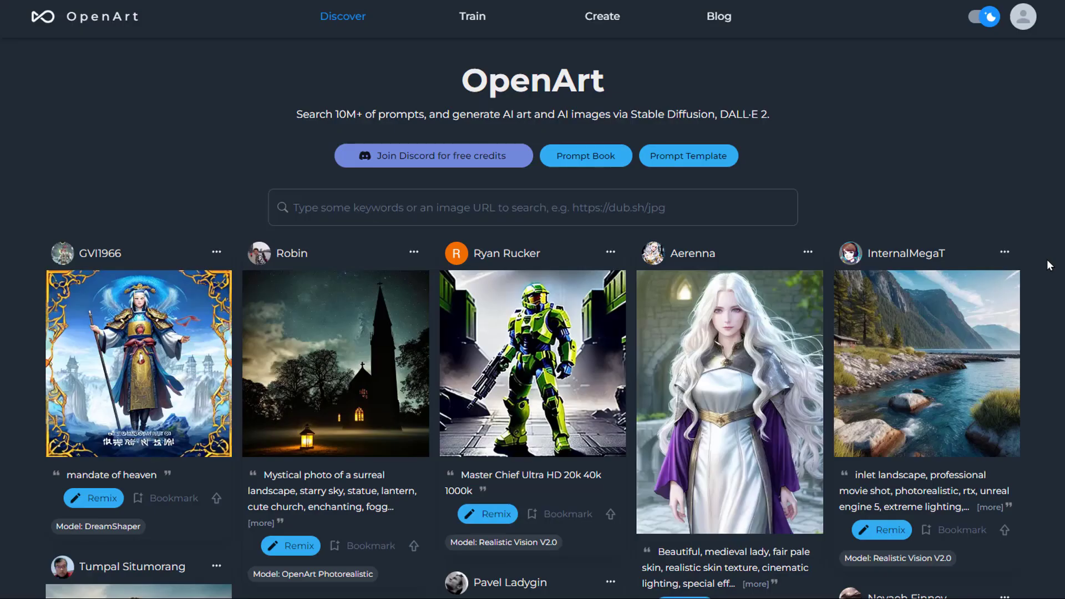
Scroll down through the Discover feed of community images and prompts.
scroll(1048, 264, down, 5)
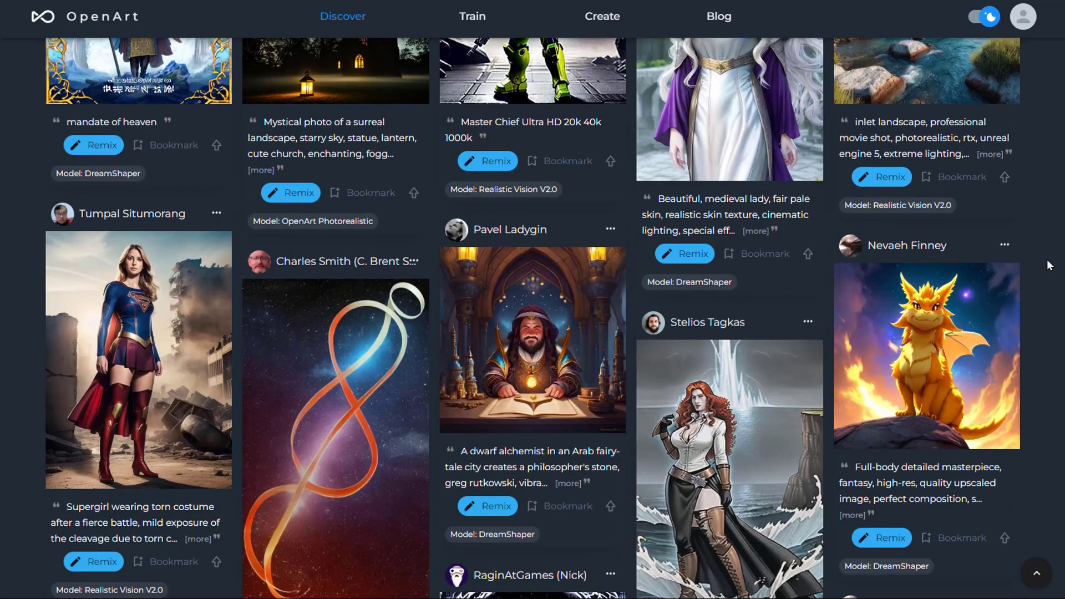
scroll(1048, 264, down, 4)
scroll(1048, 264, down, 3)
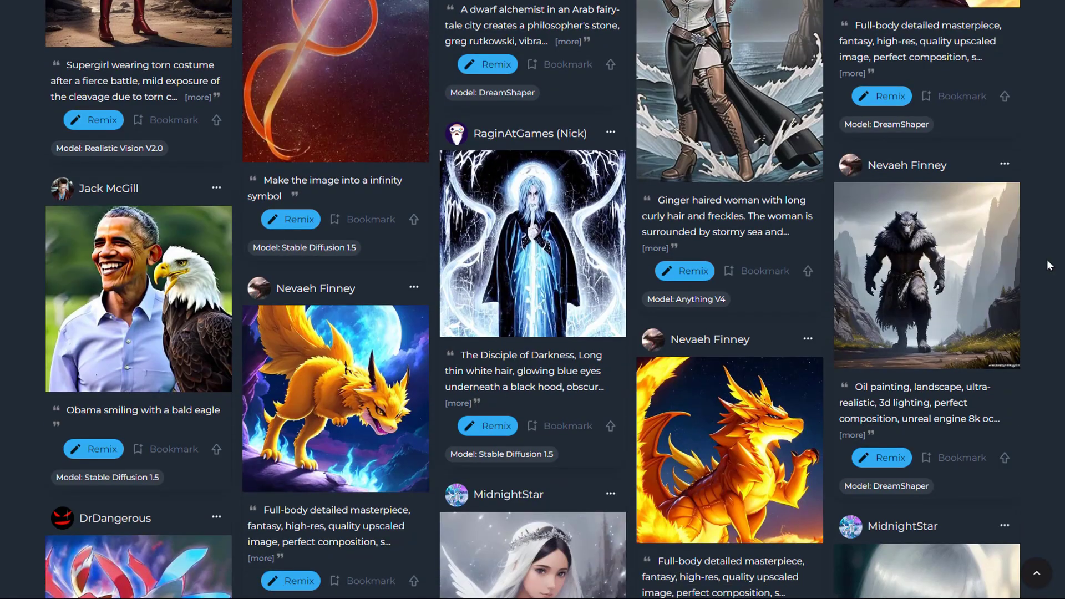
scroll(1047, 265, down, 8)
scroll(1047, 260, down, 8)
scroll(1048, 260, down, 4)
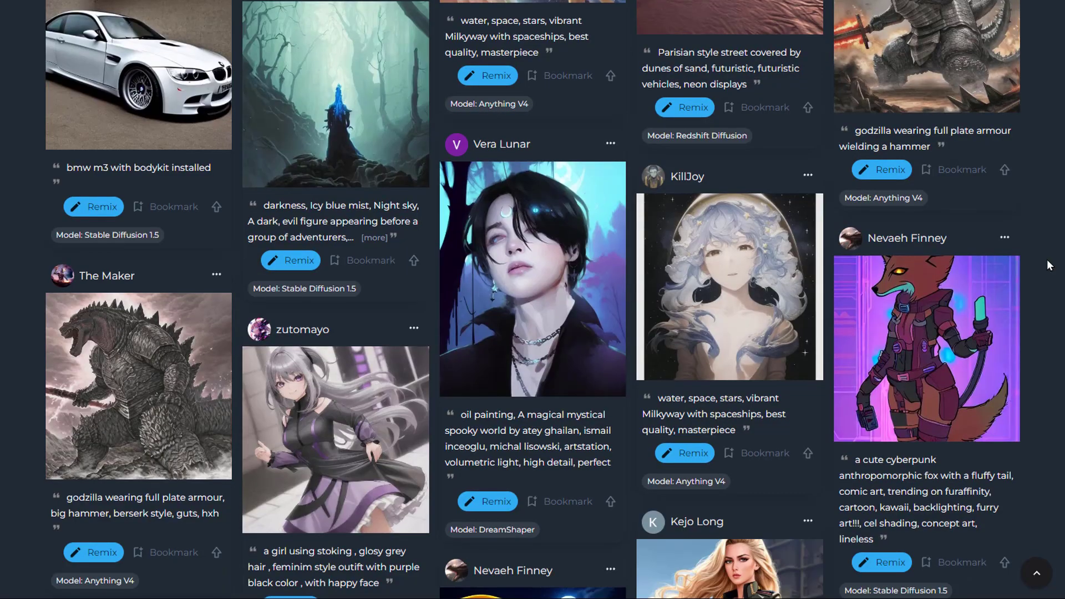
scroll(1048, 265, down, 4)
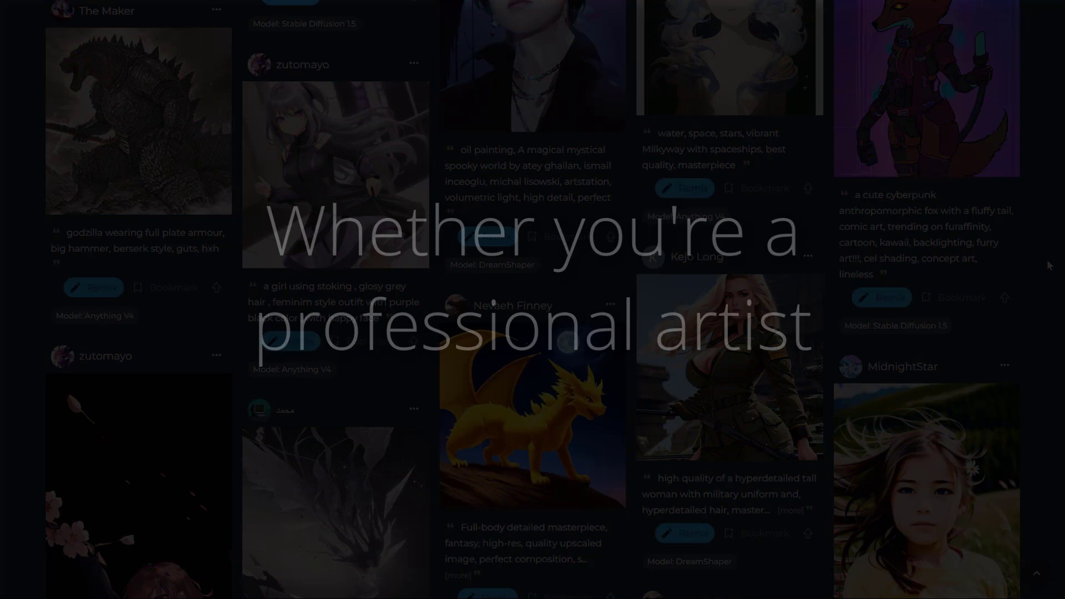
scroll(1048, 265, down, 5)
scroll(1048, 265, down, 7)
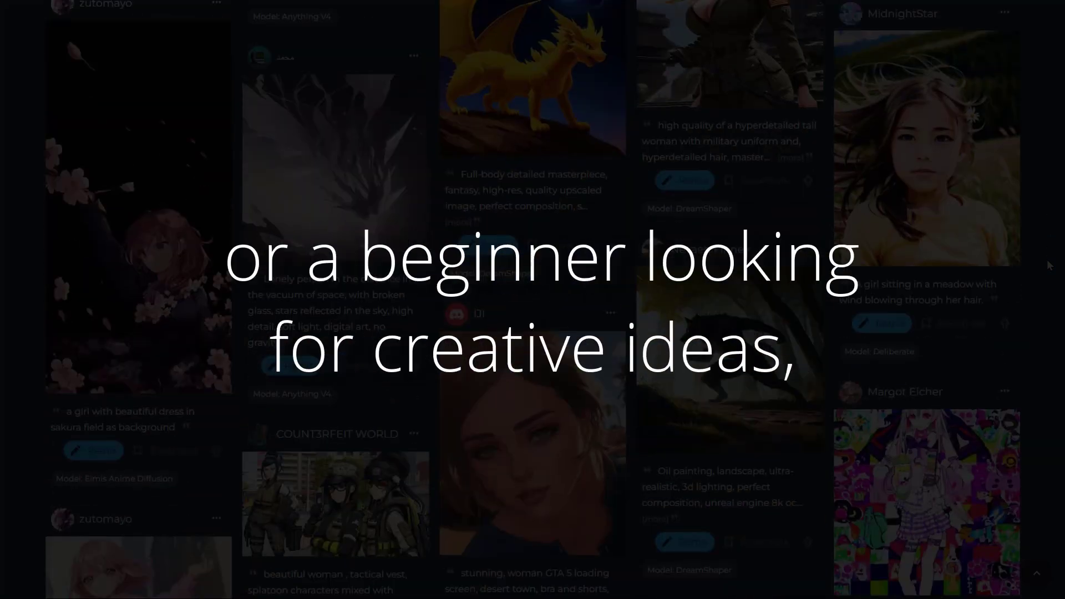
scroll(1048, 264, down, 3)
scroll(1048, 265, down, 8)
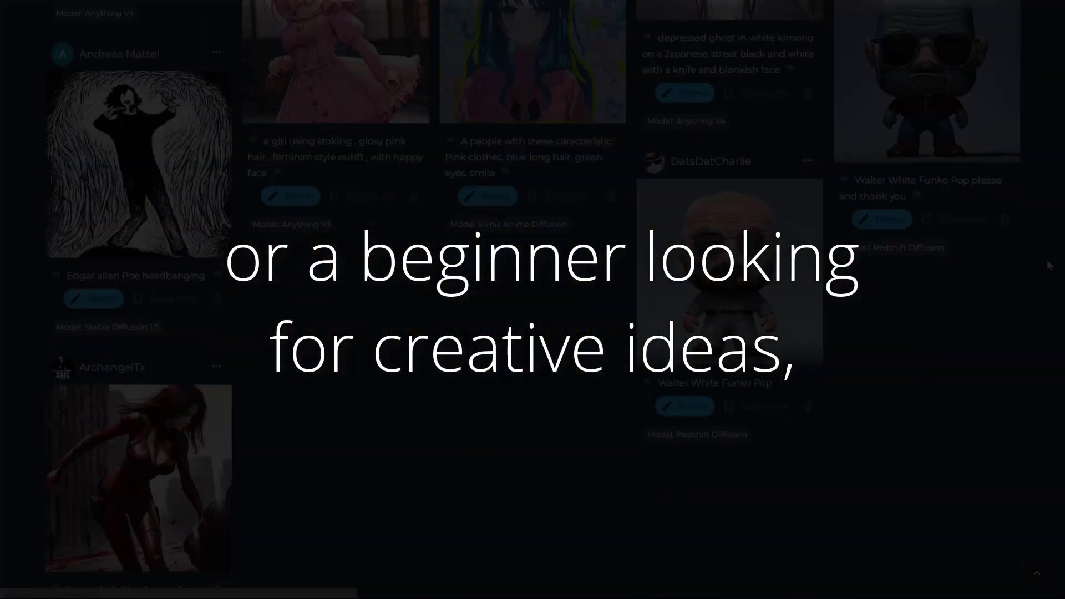
scroll(1049, 265, down, 4)
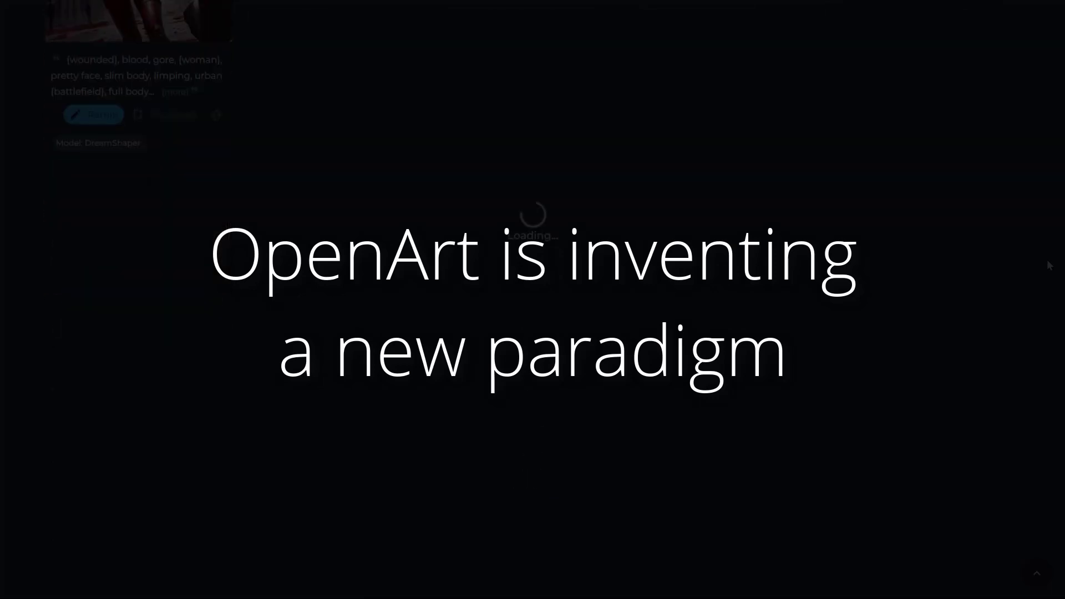
scroll(1049, 265, down, 4)
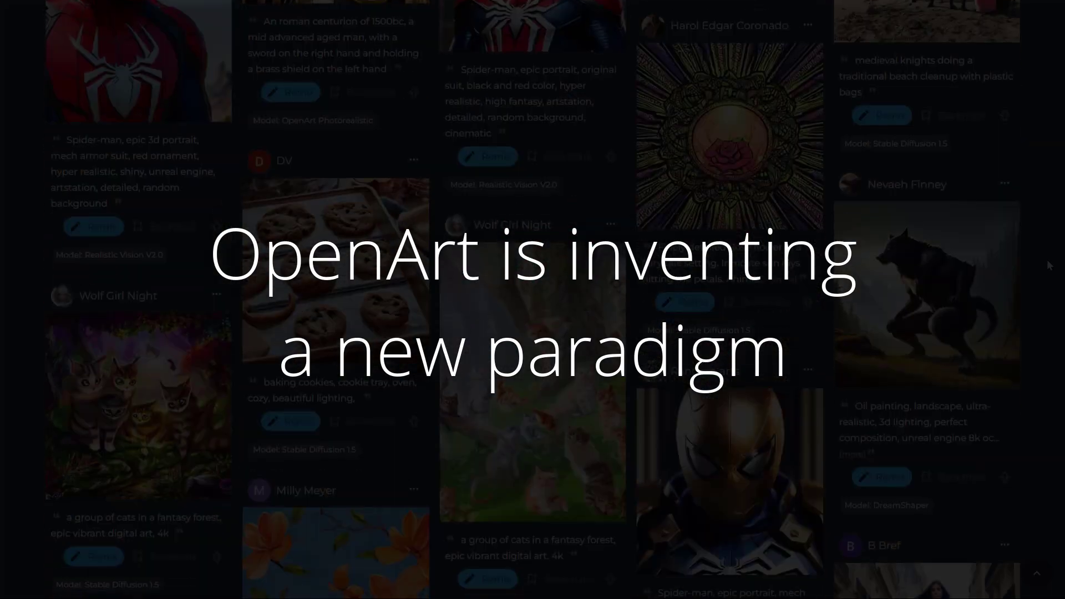
scroll(1049, 265, down, 7)
scroll(1048, 266, down, 14)
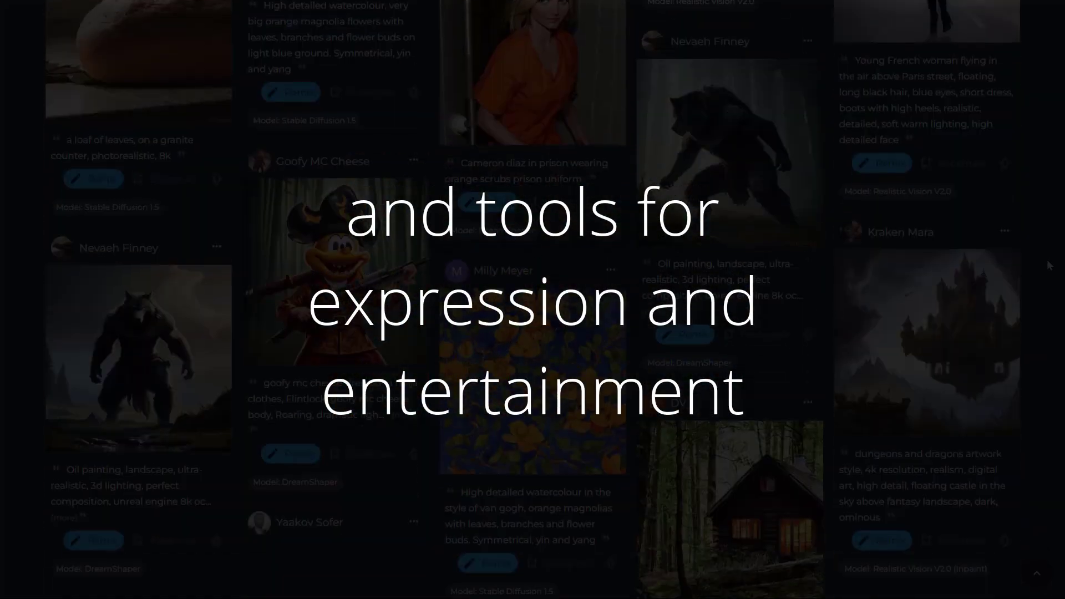
scroll(1049, 265, down, 4)
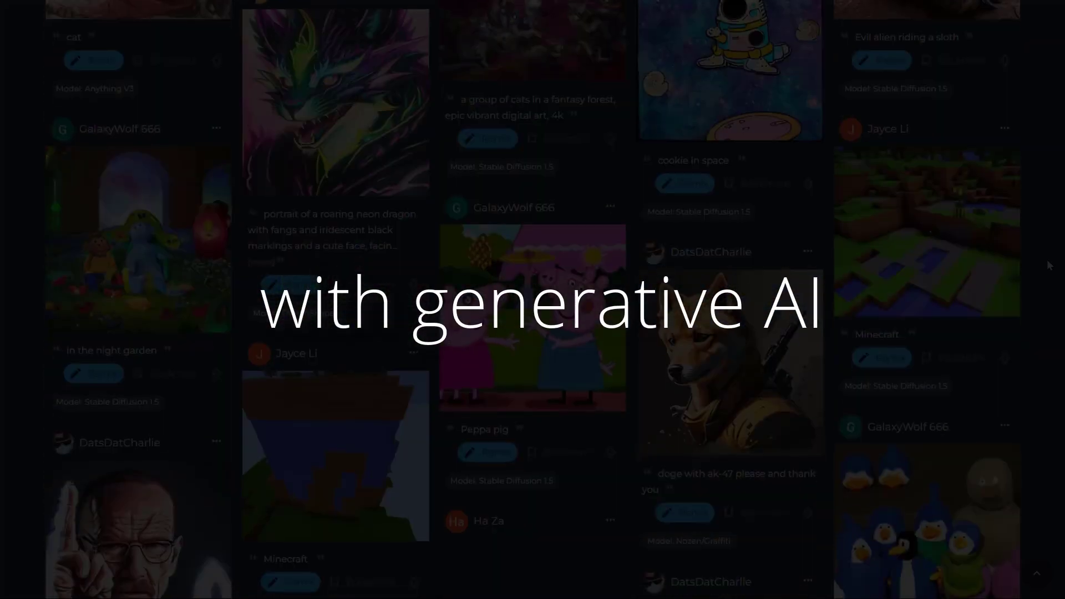
scroll(1049, 265, down, 4)
scroll(1048, 265, down, 17)
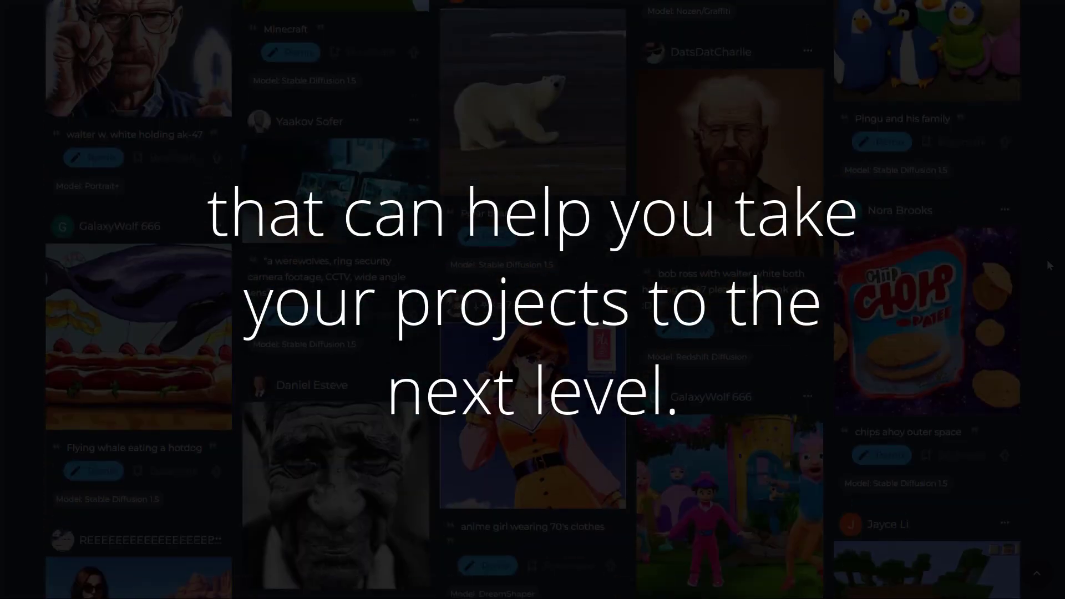
scroll(1049, 265, down, 9)
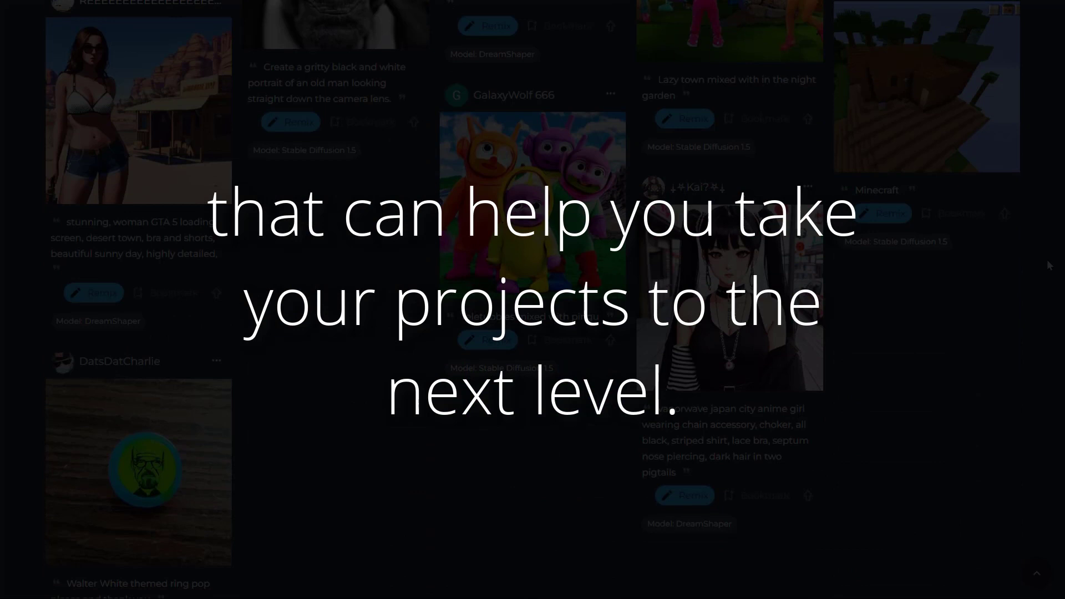
scroll(1049, 266, down, 10)
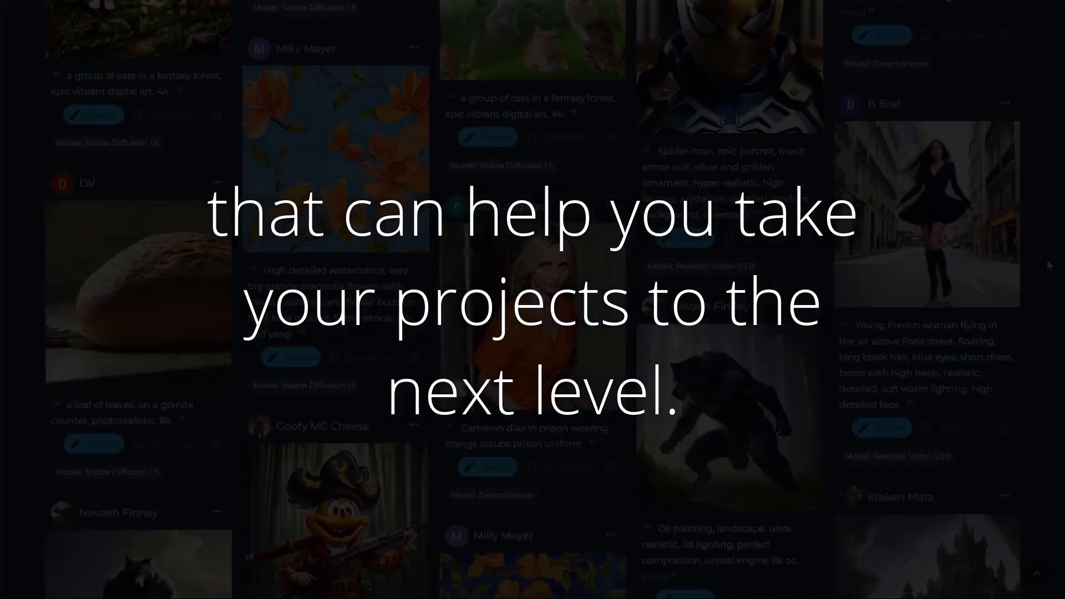
scroll(1047, 259, down, 5)
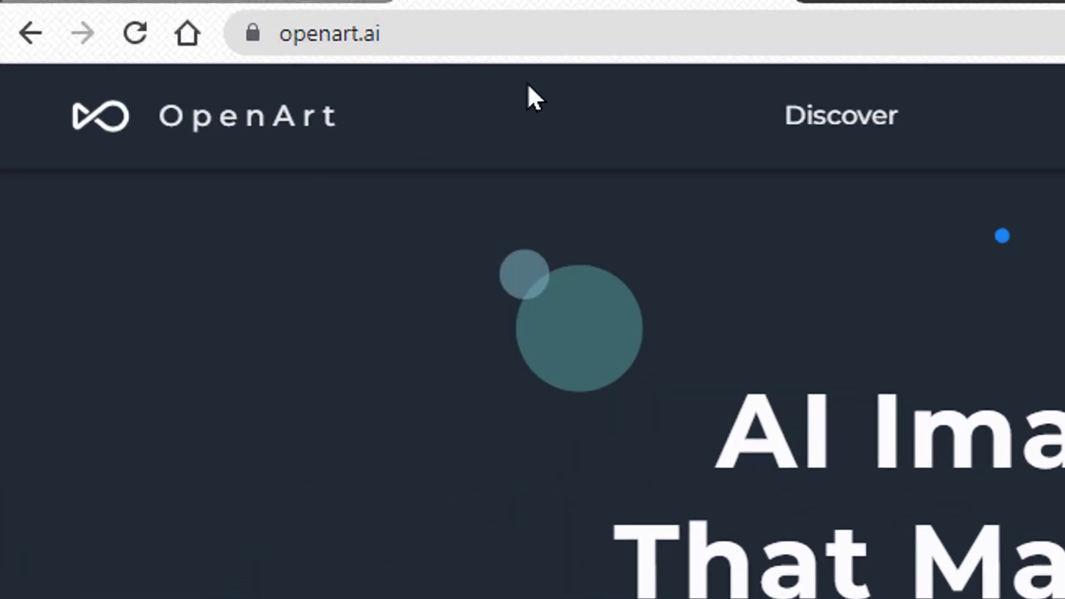
Check the site address, then open Discover from the top navigation and skim its feed.
click(457, 34)
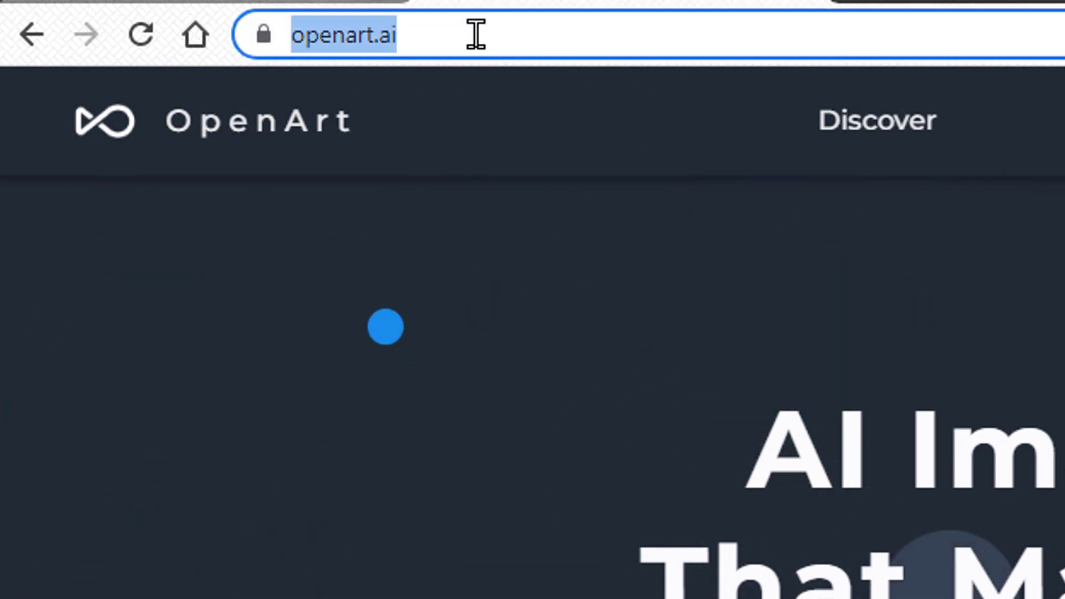
click(476, 33)
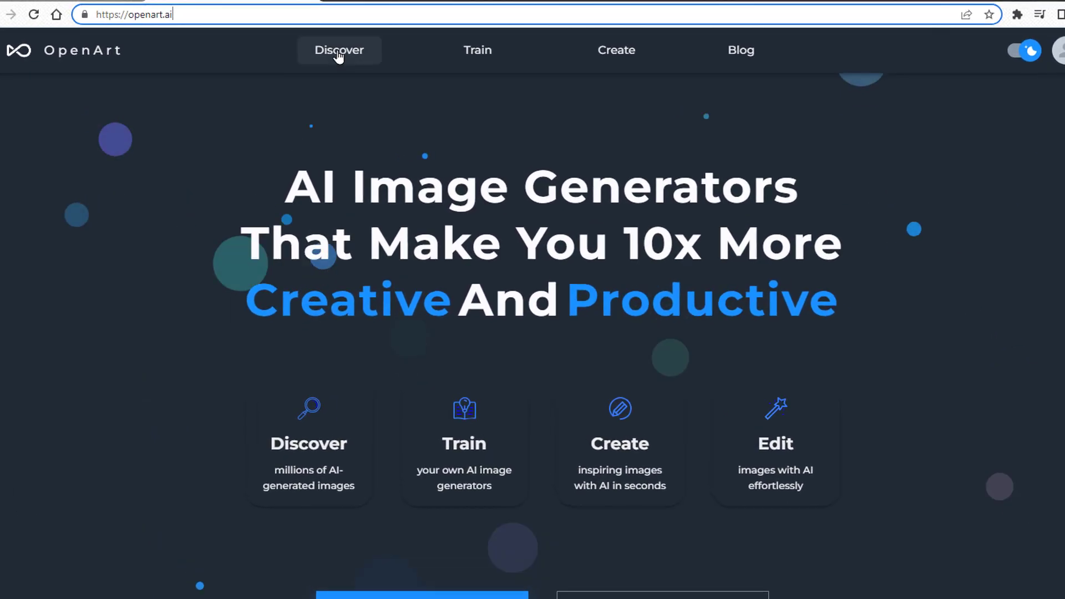
click(339, 48)
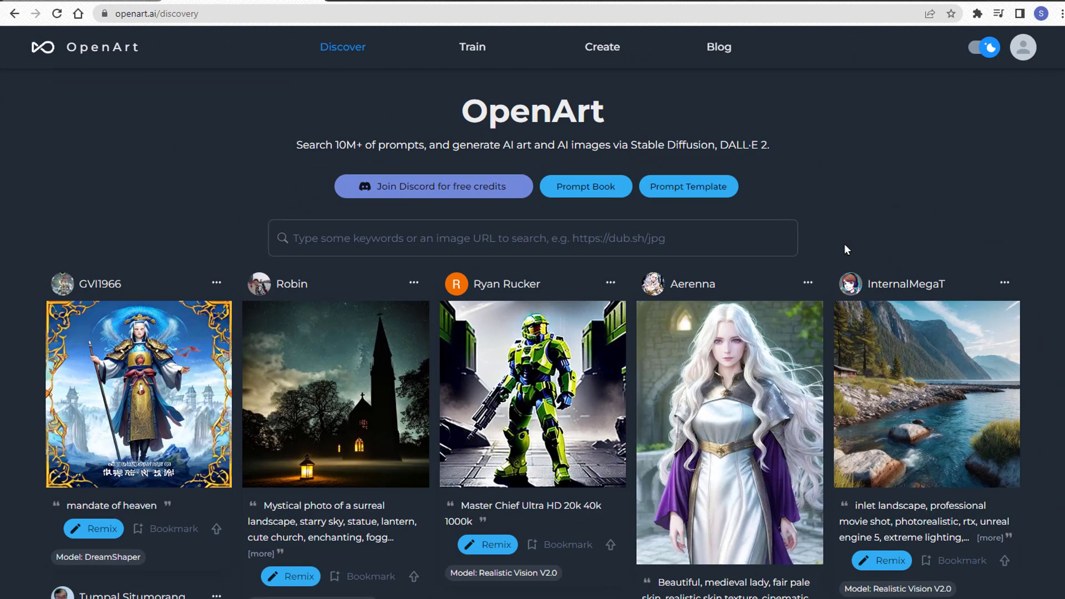
scroll(845, 244, down, 3)
scroll(948, 272, up, 3)
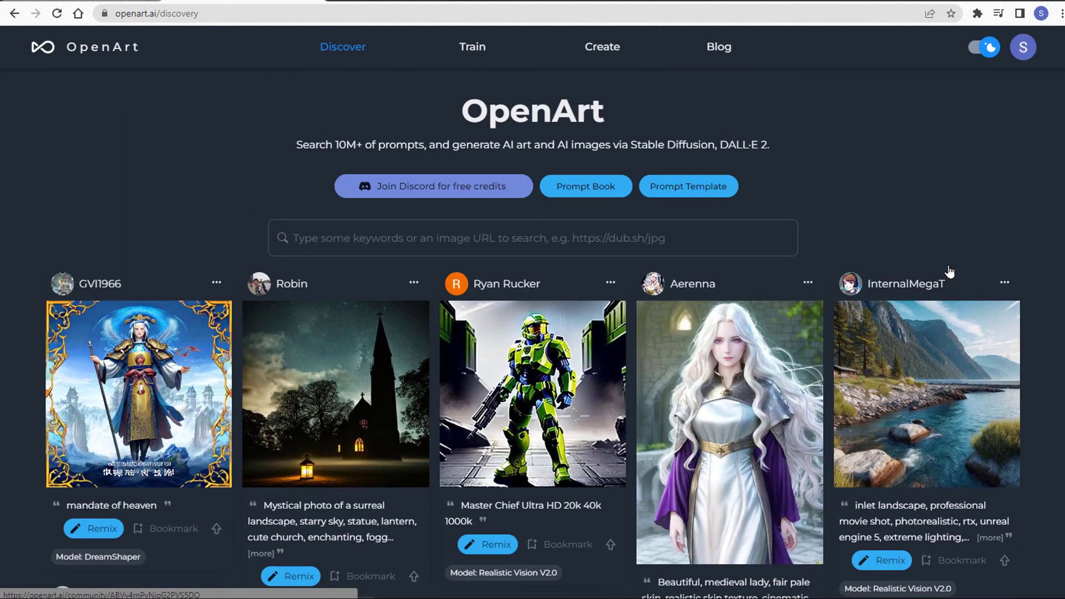
scroll(950, 271, down, 9)
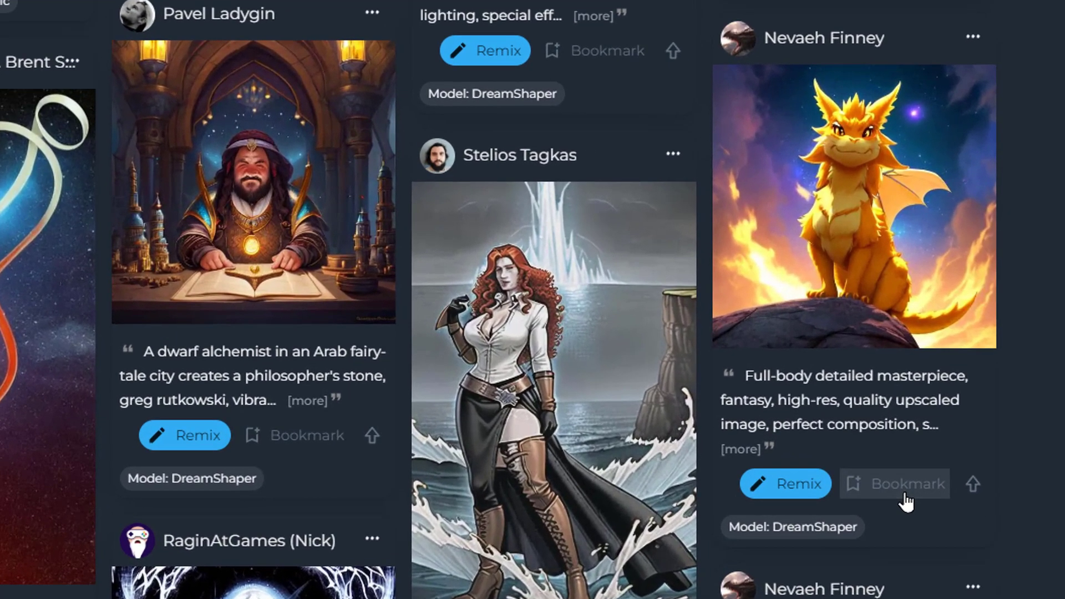
Bookmark the golden dragon, baking cookies and colourful dog images, then return to the top.
click(960, 401)
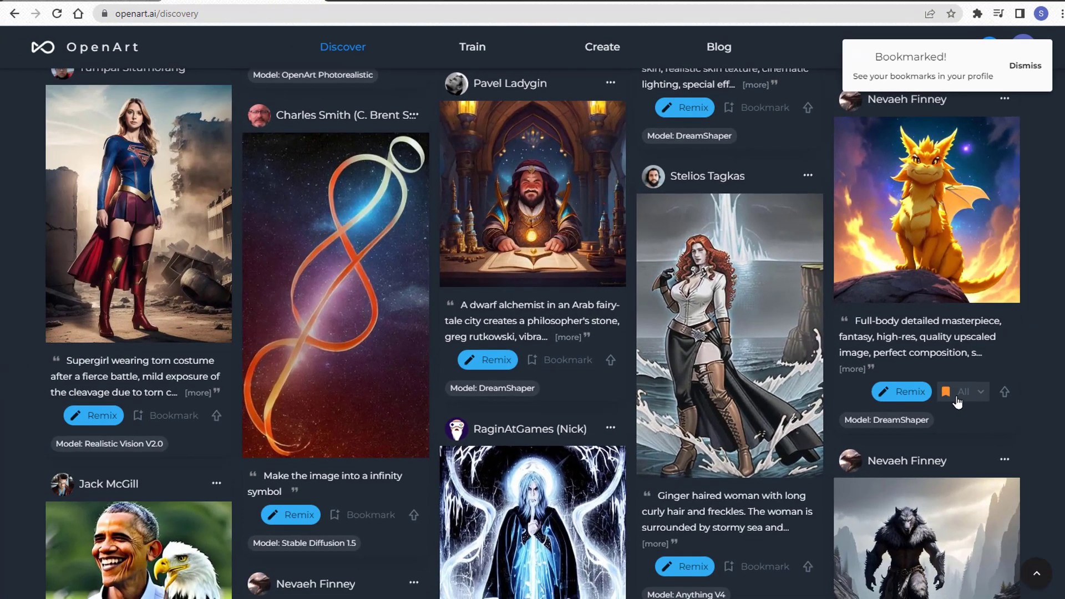
scroll(956, 400, down, 20)
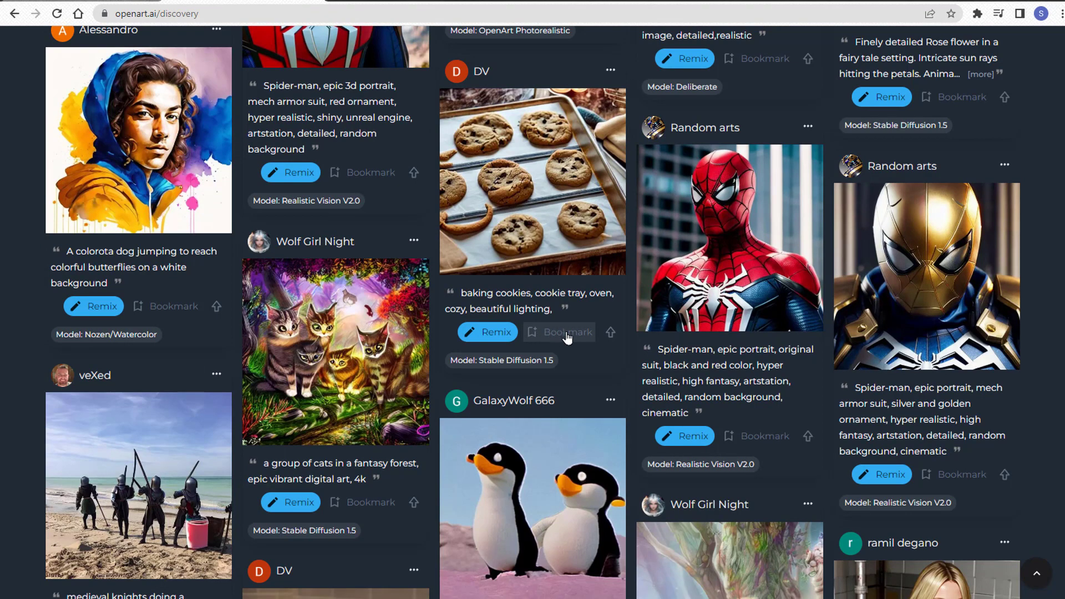
click(567, 333)
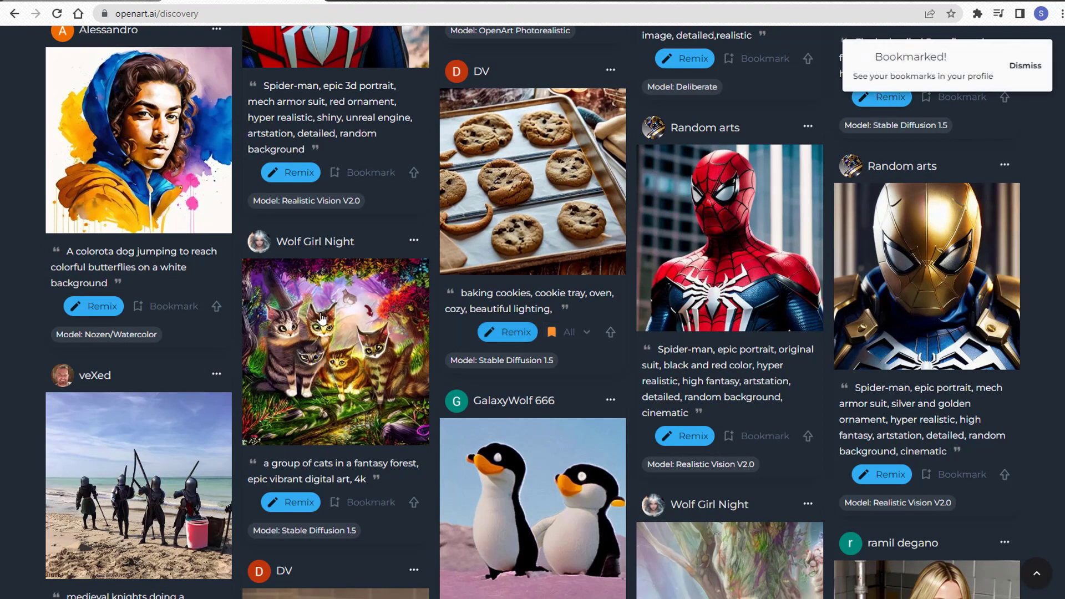
click(164, 314)
scroll(453, 195, up, 20)
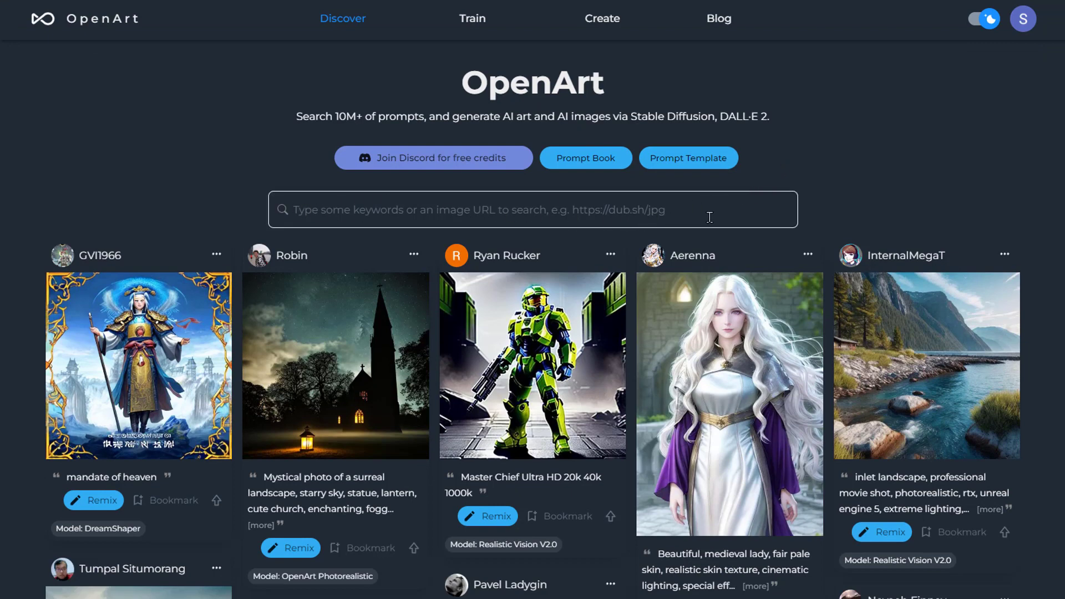
click(747, 211)
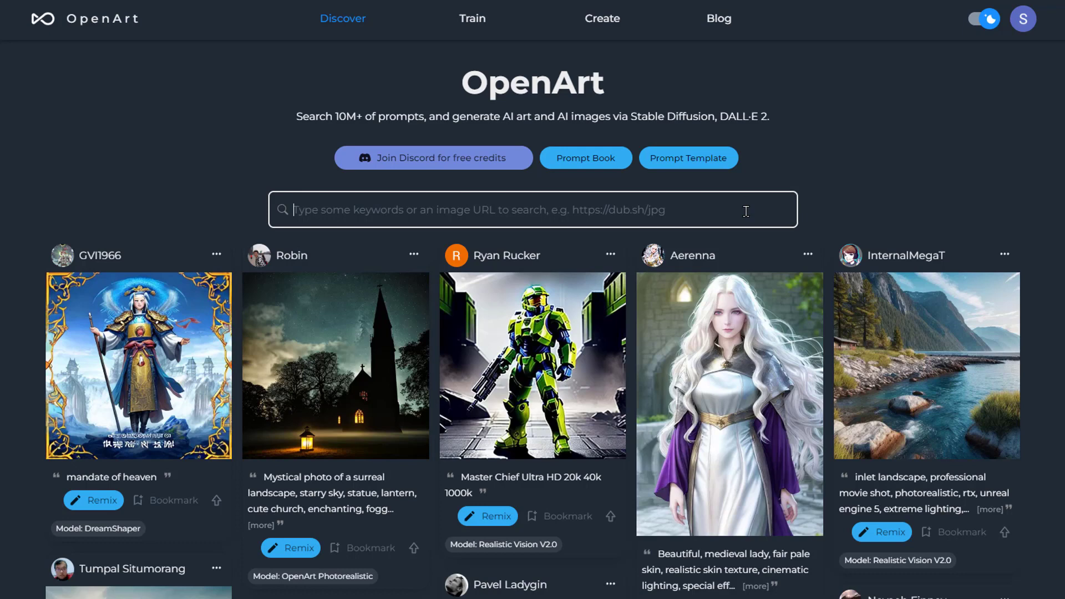
text(cat blowing on a b)
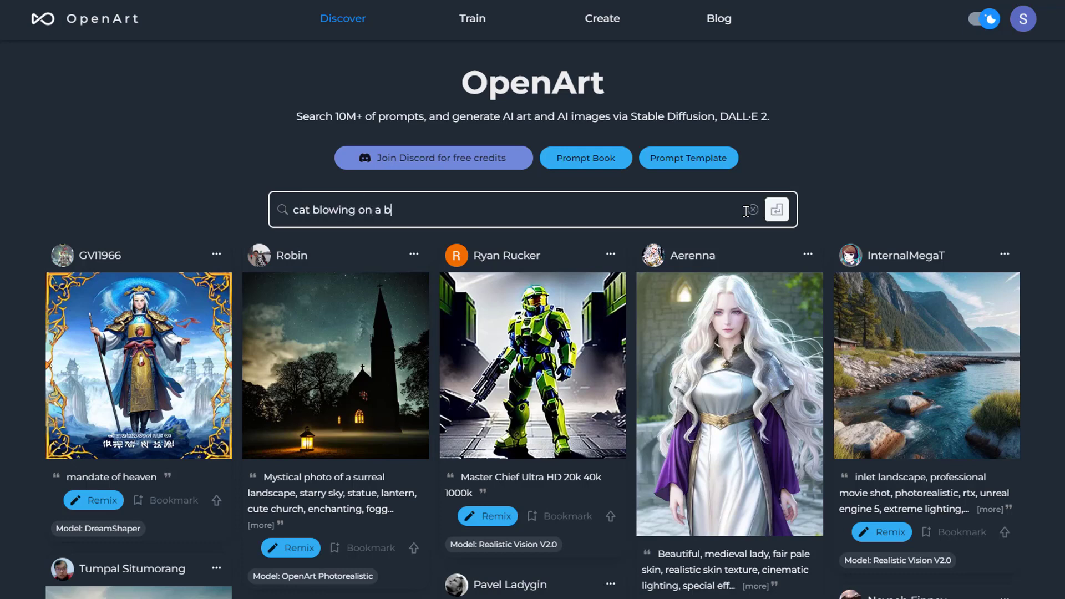
text(irthday cake candle)
key(Return)
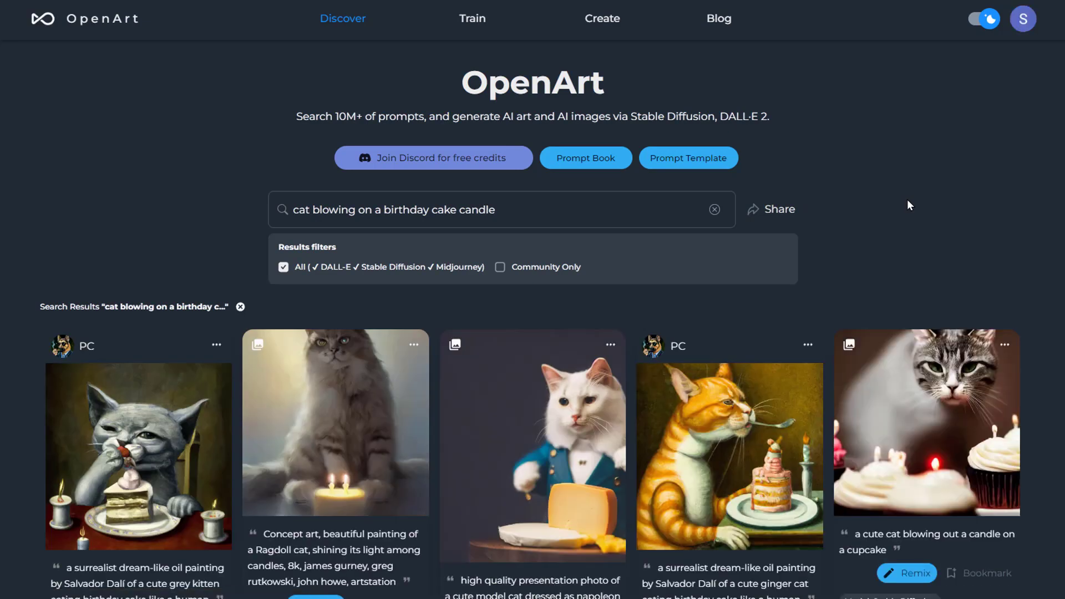
scroll(909, 206, down, 15)
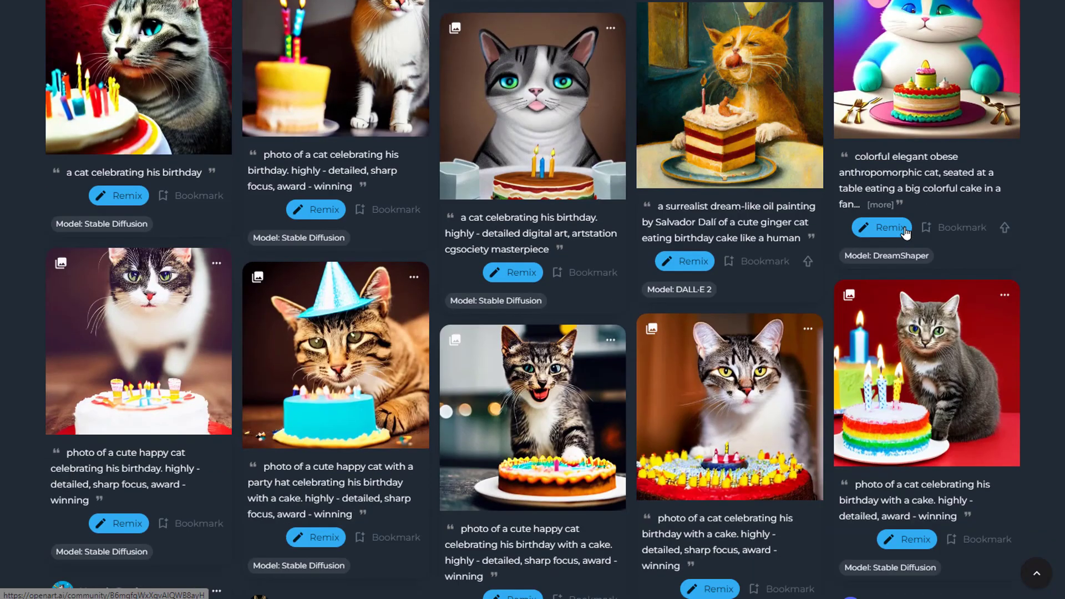
scroll(906, 232, down, 3)
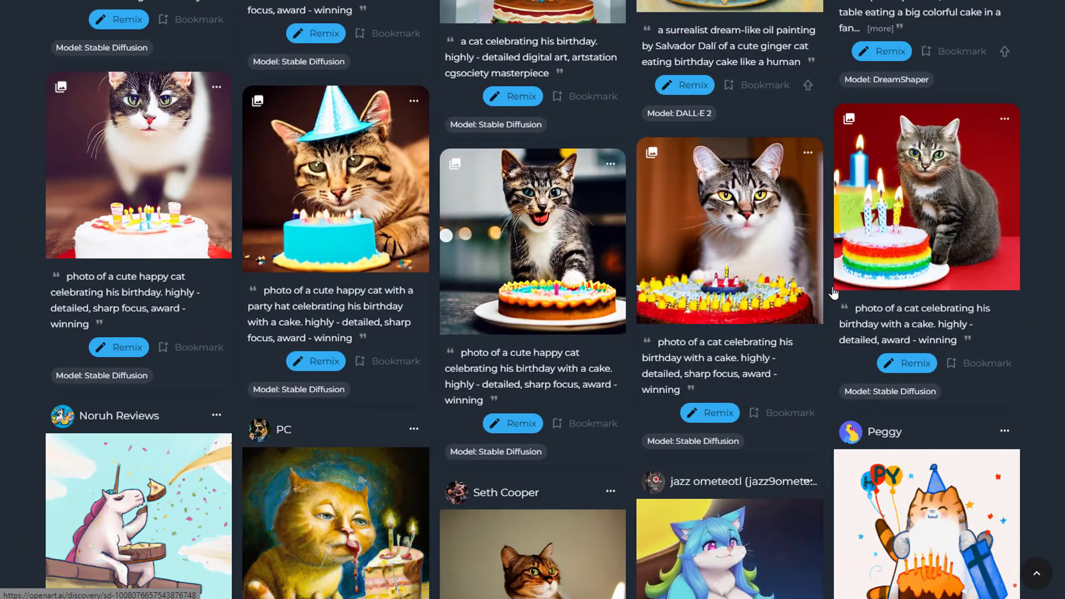
scroll(623, 311, down, 3)
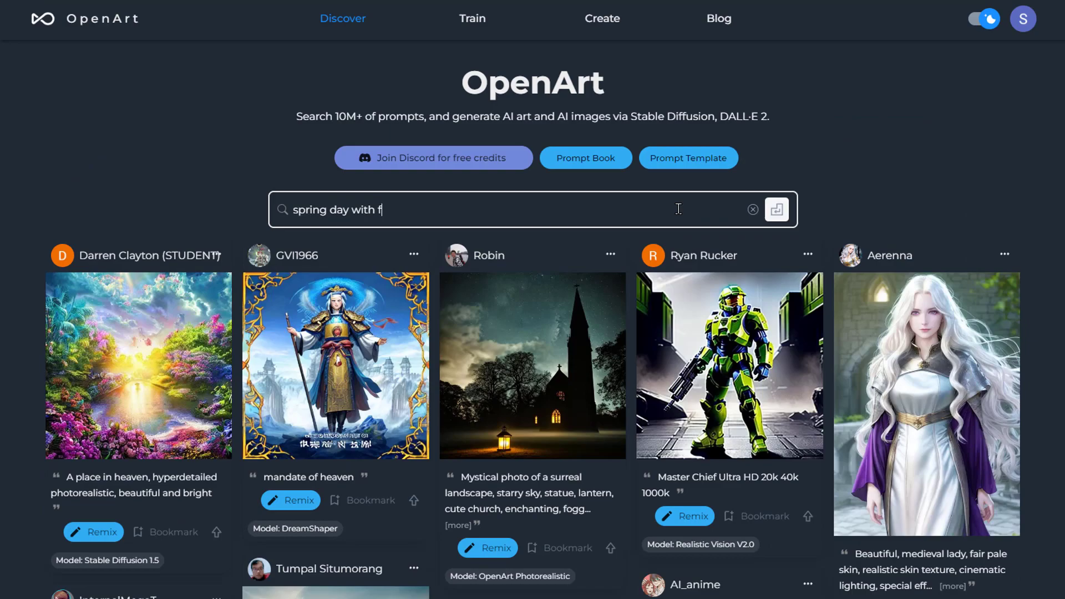
key(Return)
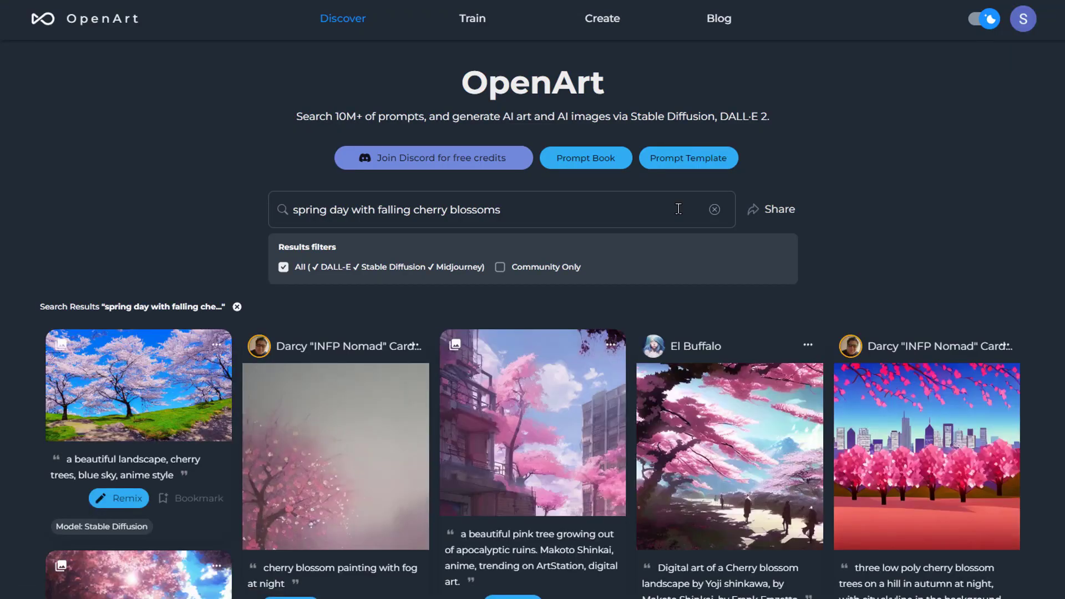
scroll(678, 209, down, 6)
scroll(884, 291, down, 2)
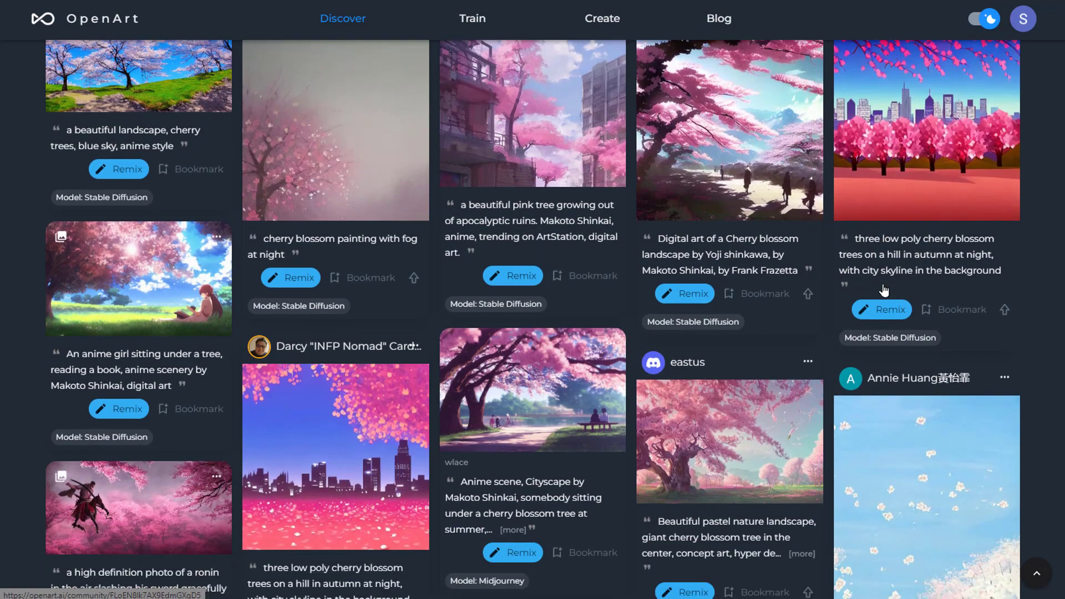
scroll(884, 291, down, 3)
scroll(884, 290, down, 5)
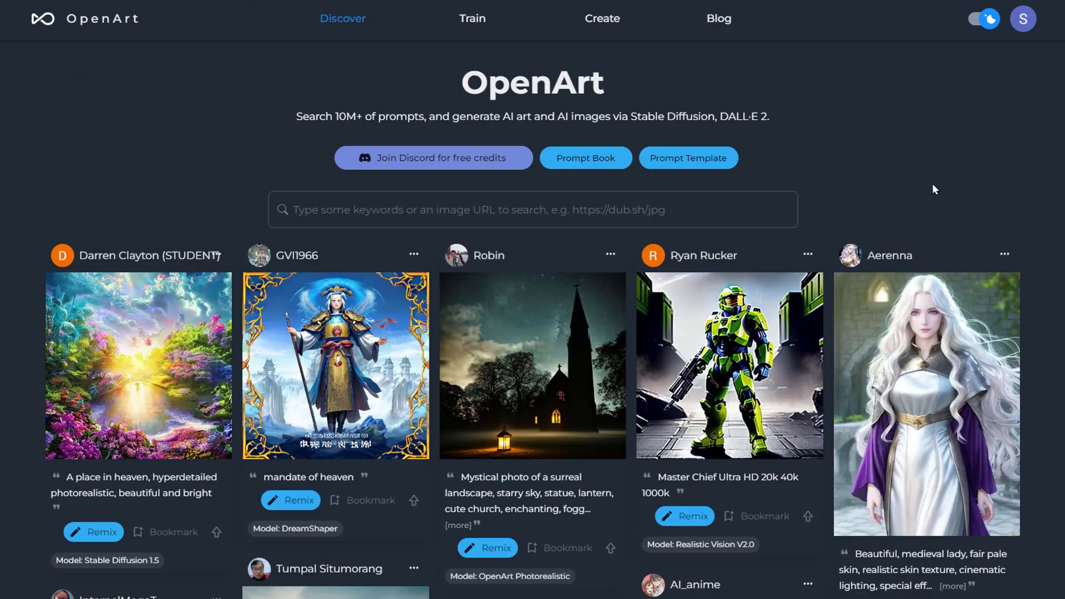
scroll(917, 440, down, 3)
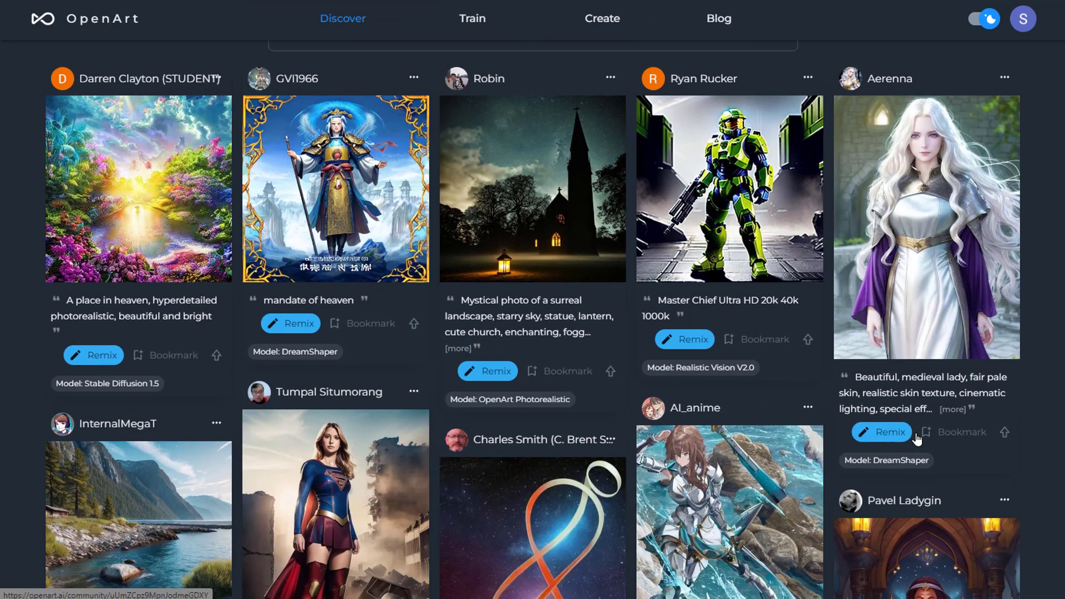
Open the medieval lady image's details with its full prompt, then move to the inlet landscape card.
click(925, 239)
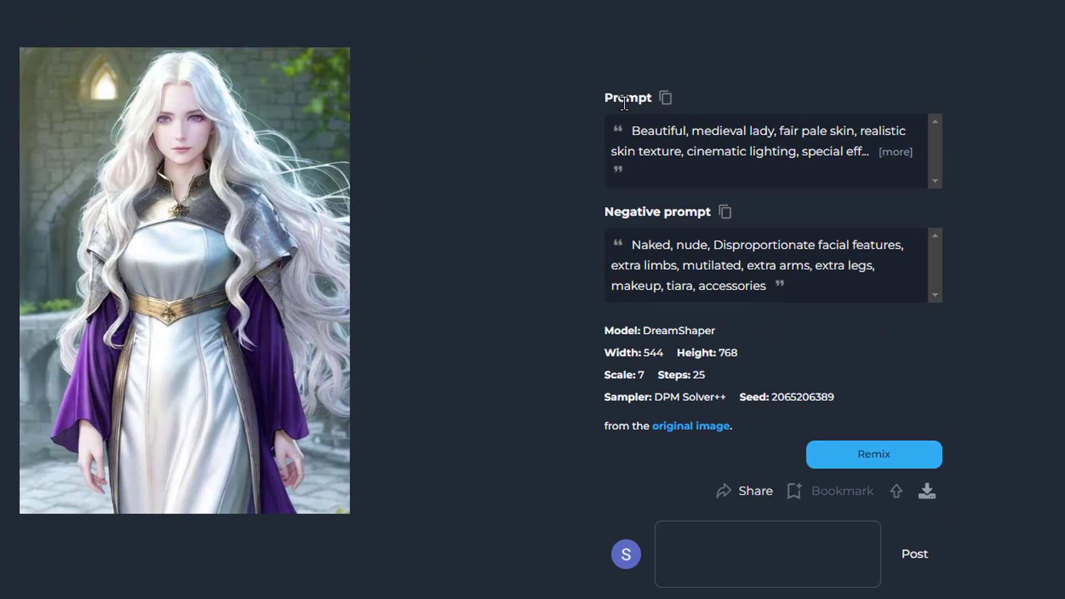
click(670, 141)
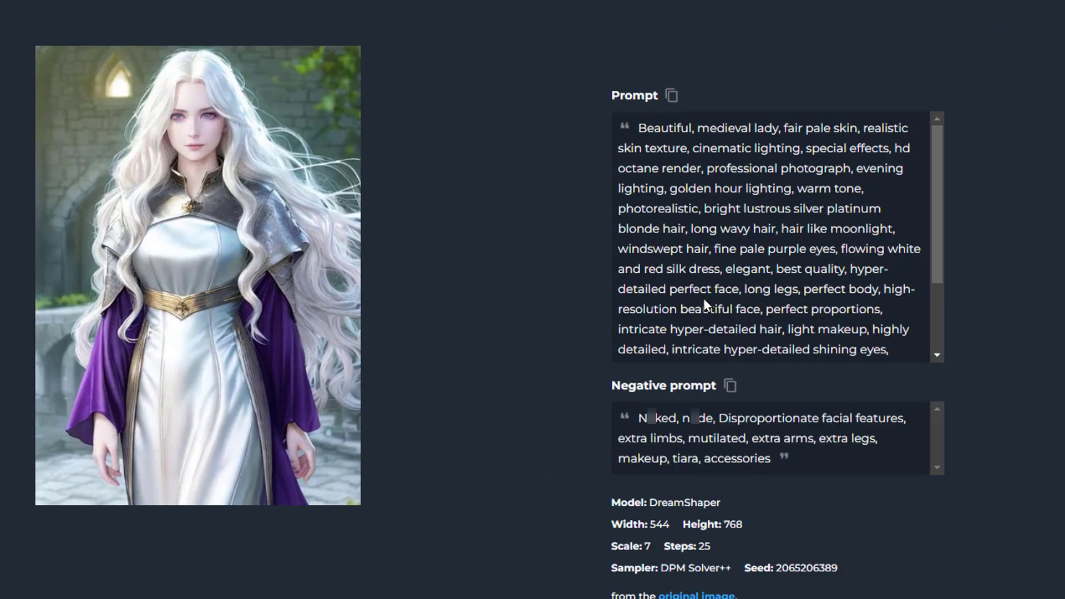
drag(934, 238, 962, 224)
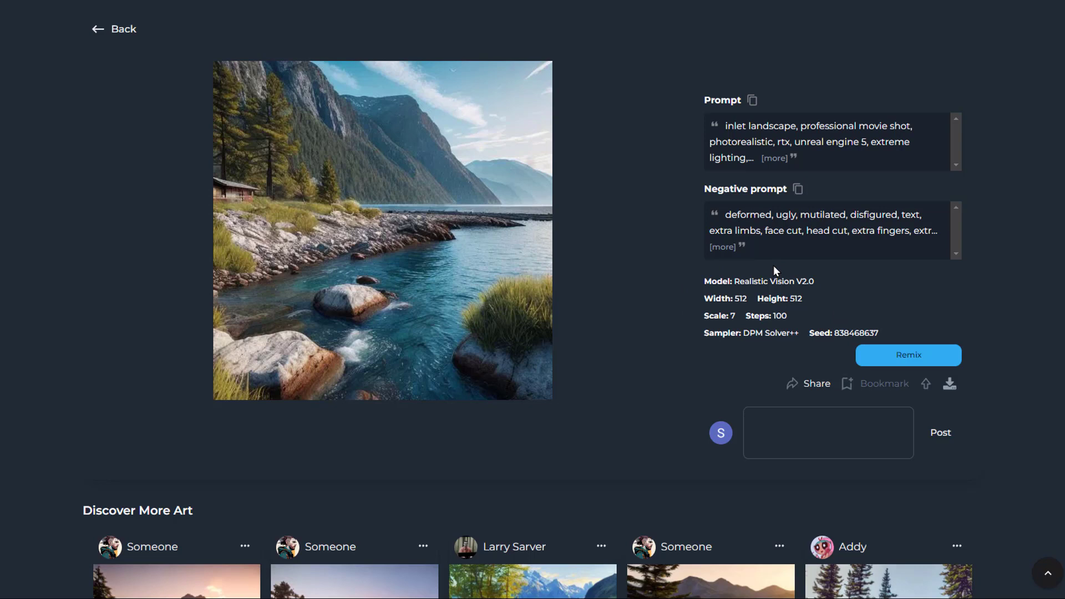
Download the inlet landscape image, preview the saved file, then start a remix of it.
click(949, 393)
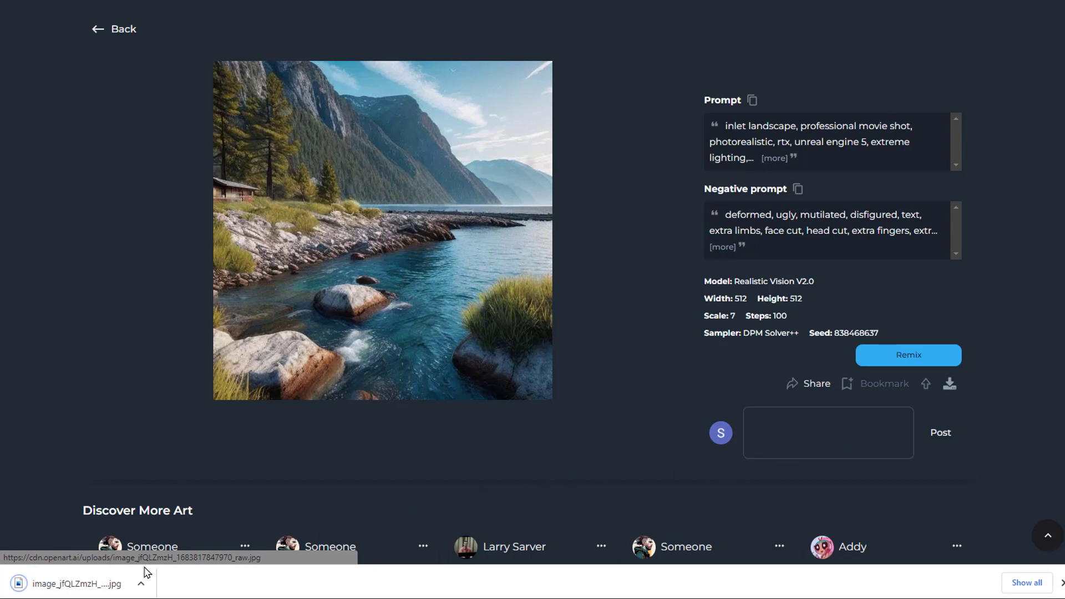
click(86, 591)
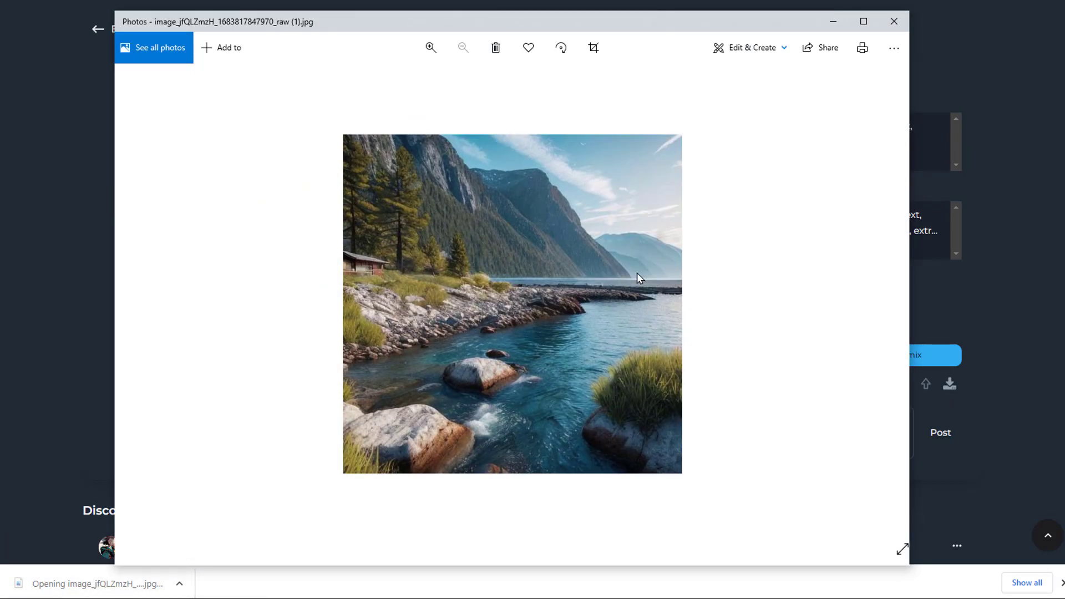
click(892, 22)
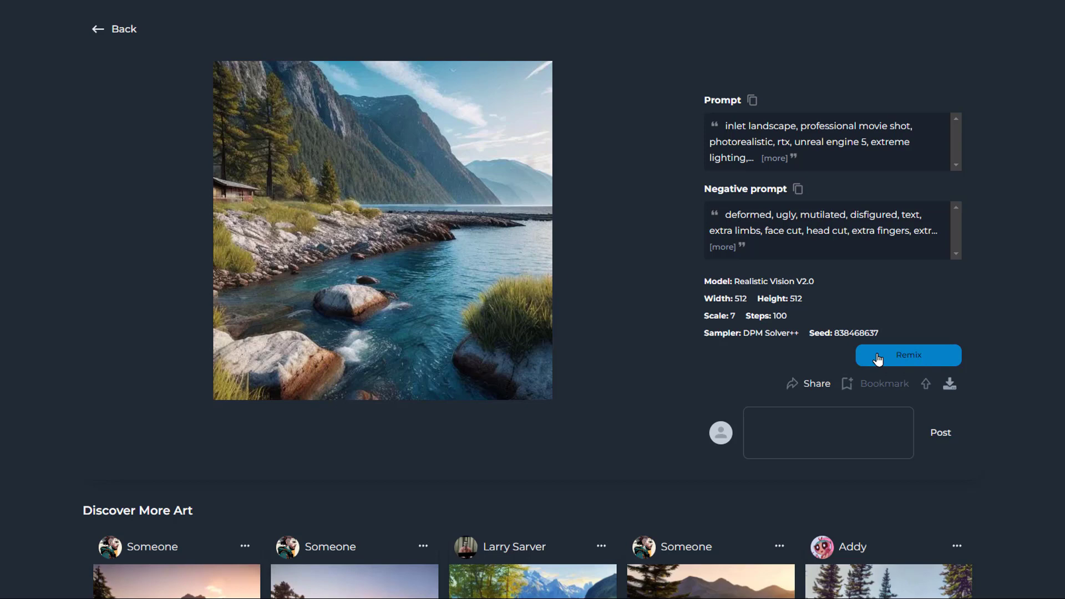
click(934, 362)
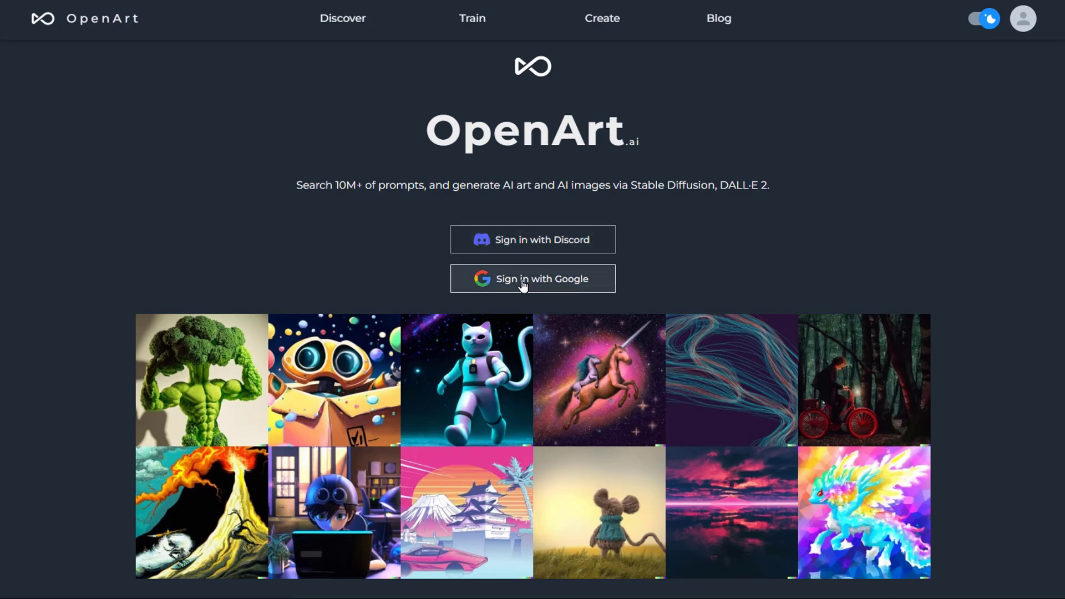
Sign in and append ', with a small boat in the water' to the inlet-landscape prompt.
click(502, 282)
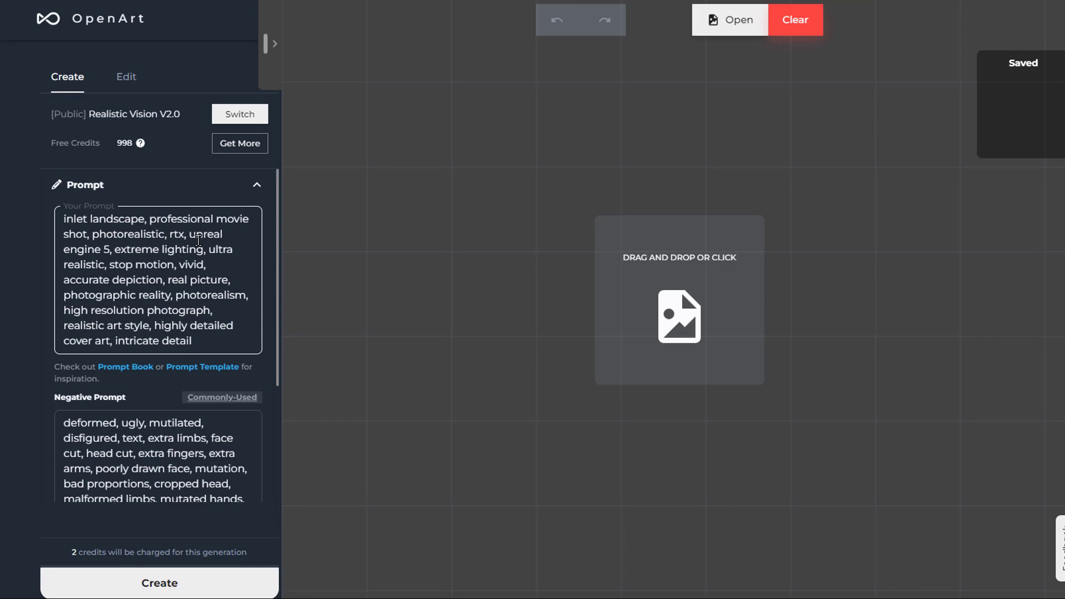
click(221, 335)
text(, with a)
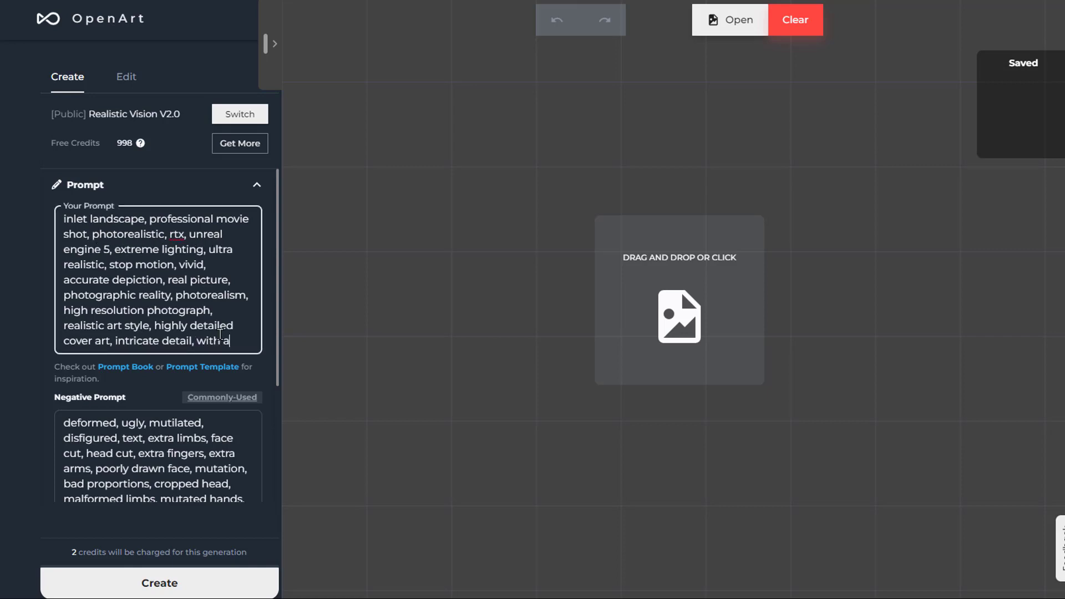
text( small boat)
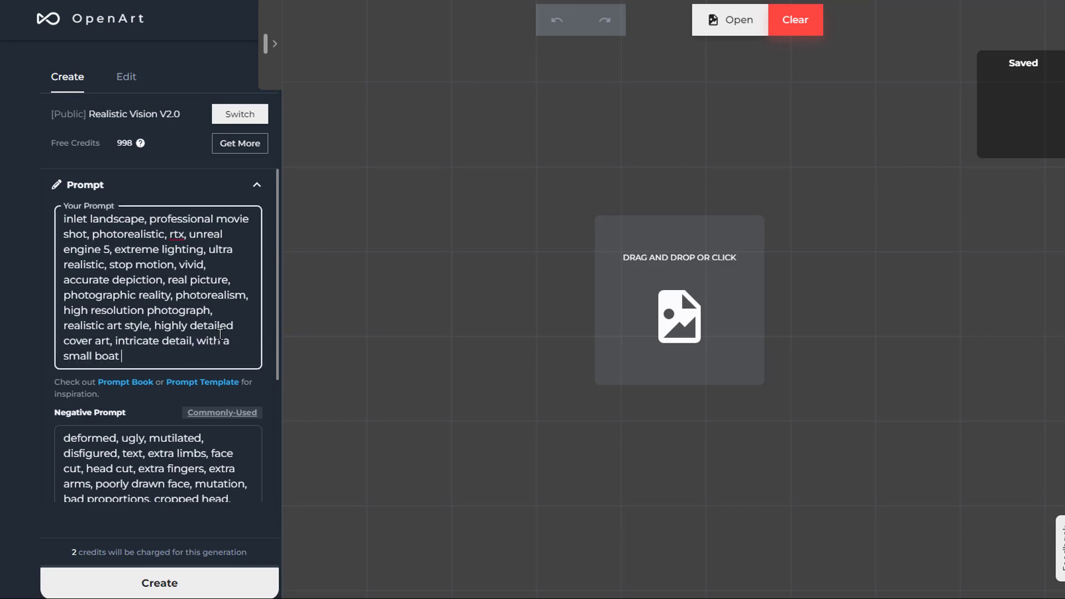
text( in the water)
drag(191, 340, 216, 356)
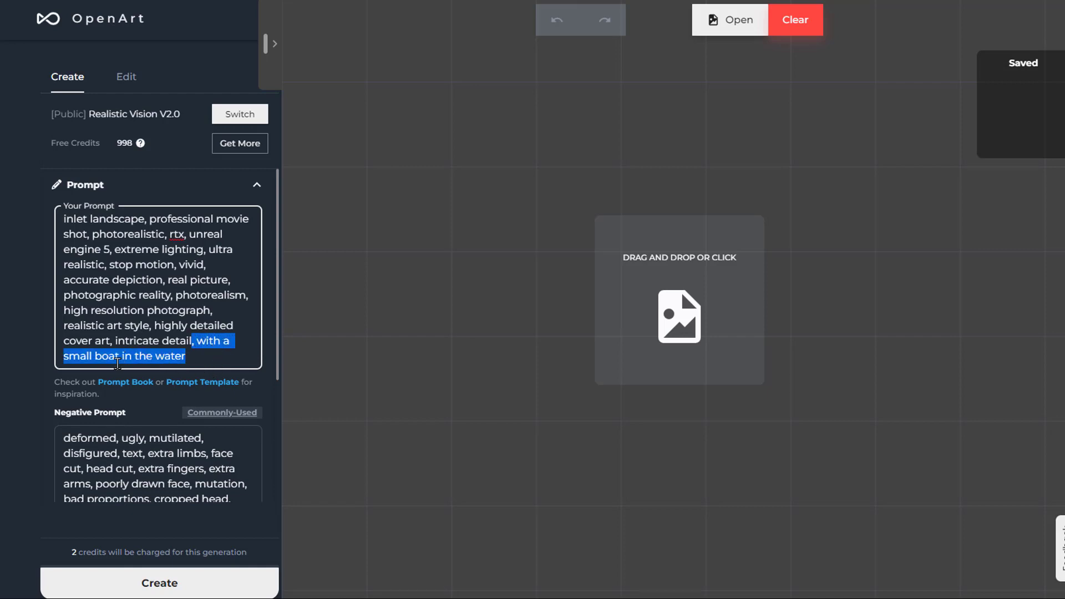
Expand the image-to-image and generation settings sections to review the sliders.
scroll(117, 363, down, 3)
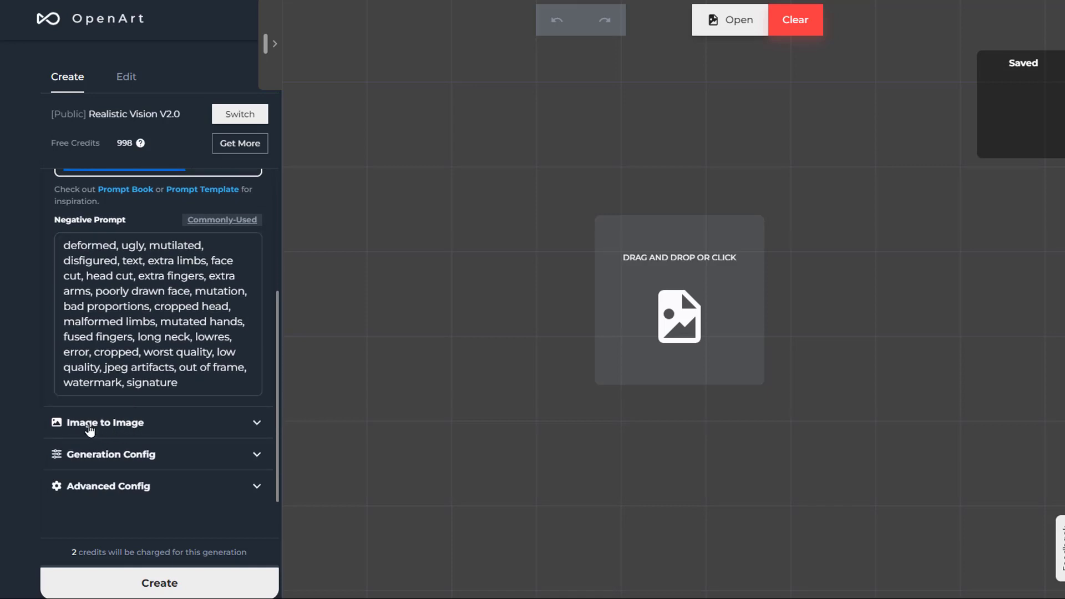
click(237, 433)
scroll(238, 435, down, 3)
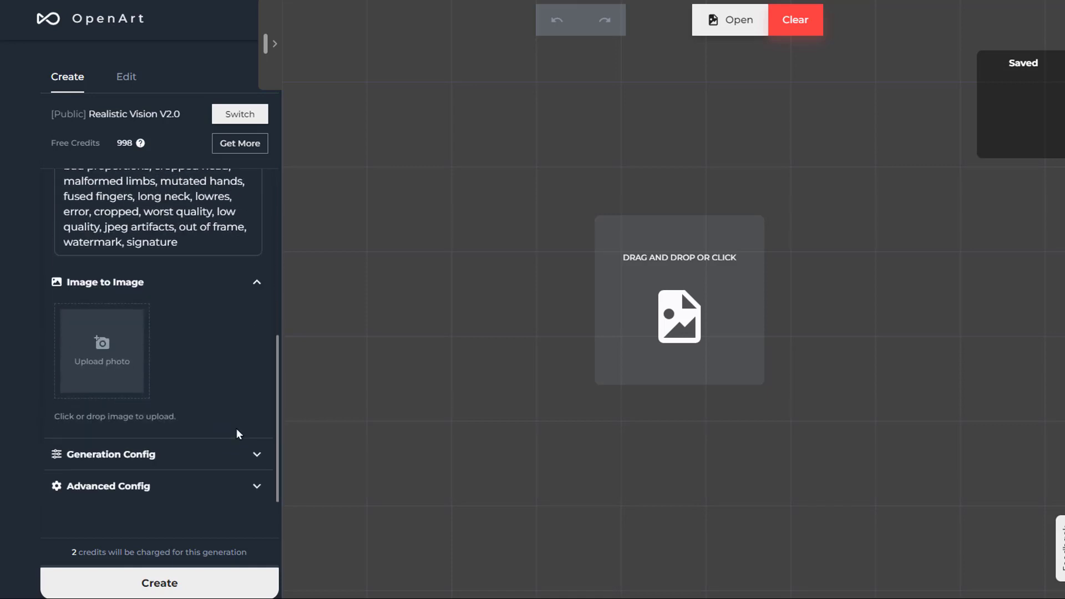
click(185, 454)
scroll(197, 422, down, 5)
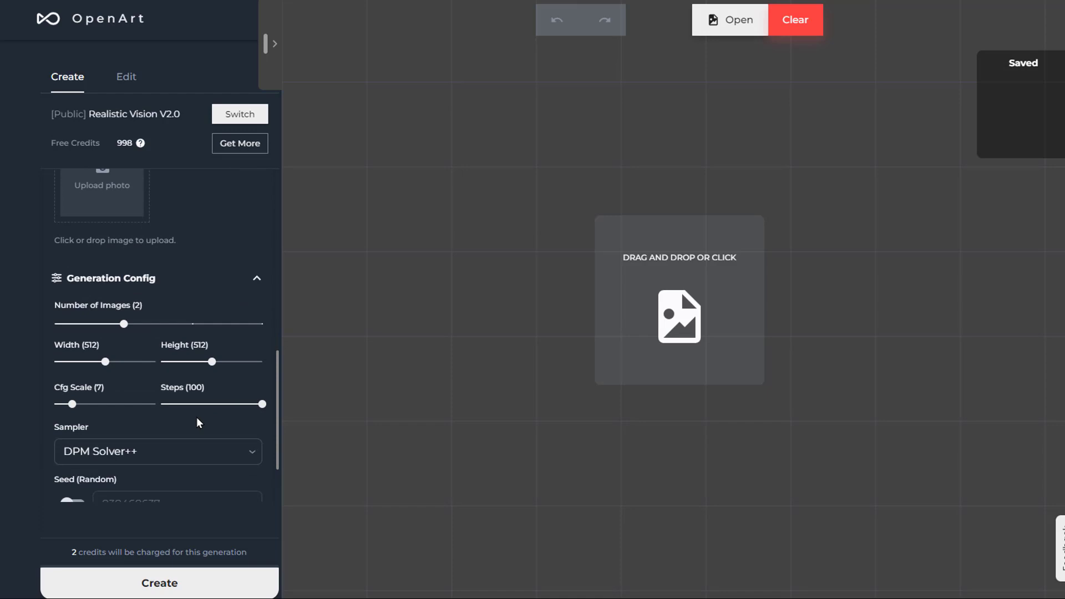
scroll(196, 417, up, 8)
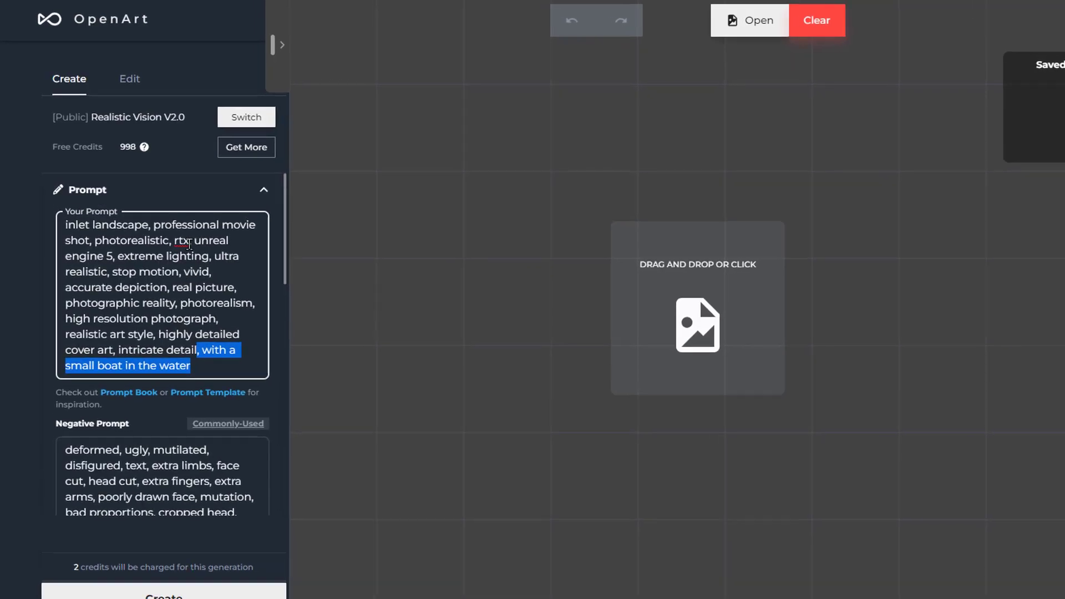
mouse_move(118, 147)
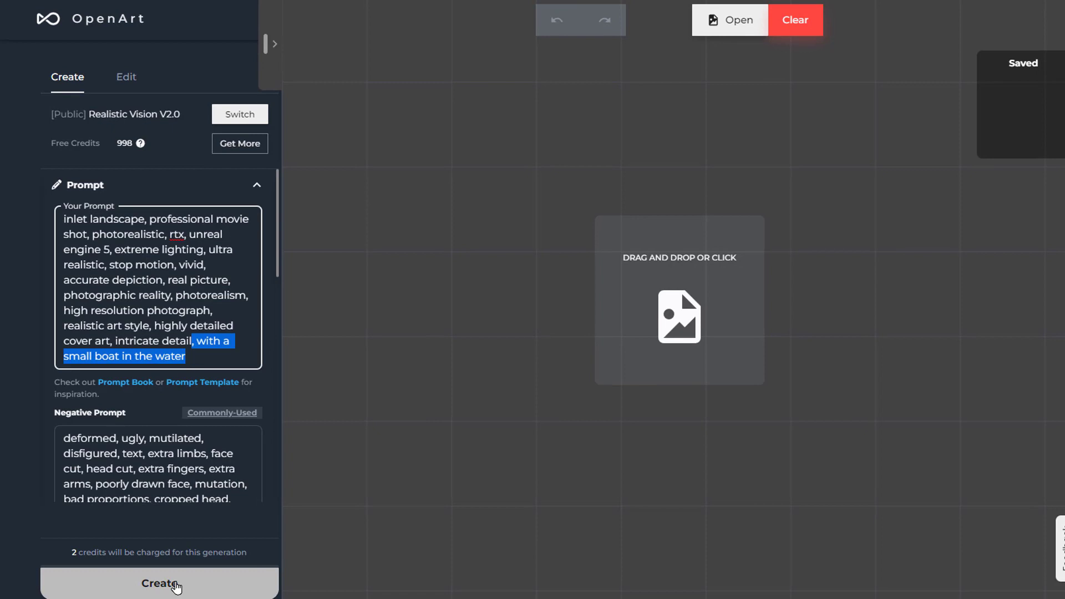
Generate images from the boat prompt and open the first red-boat lake result's details.
click(191, 589)
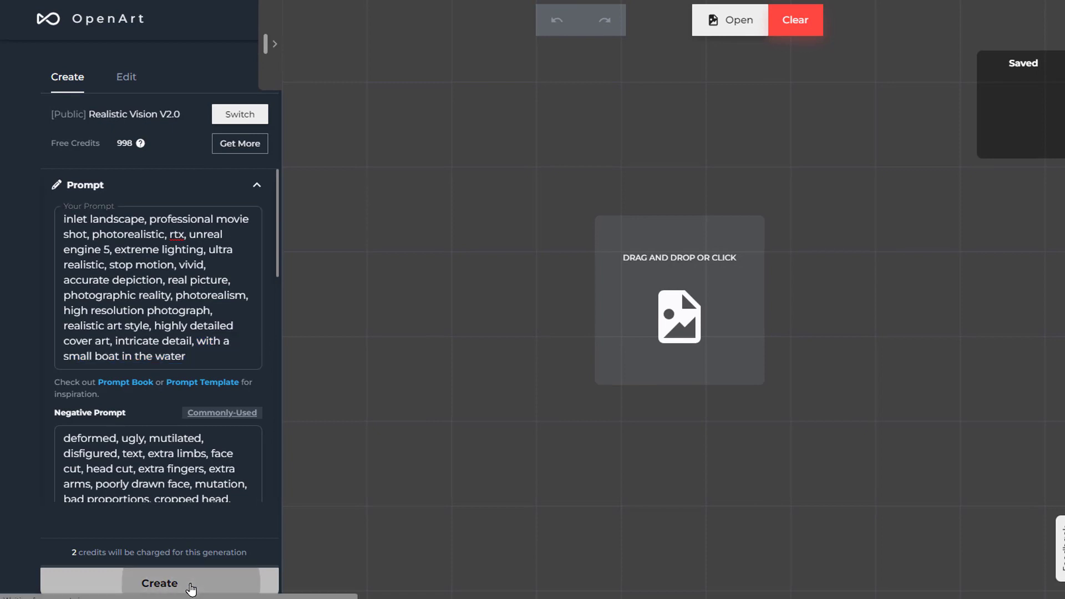
click(265, 41)
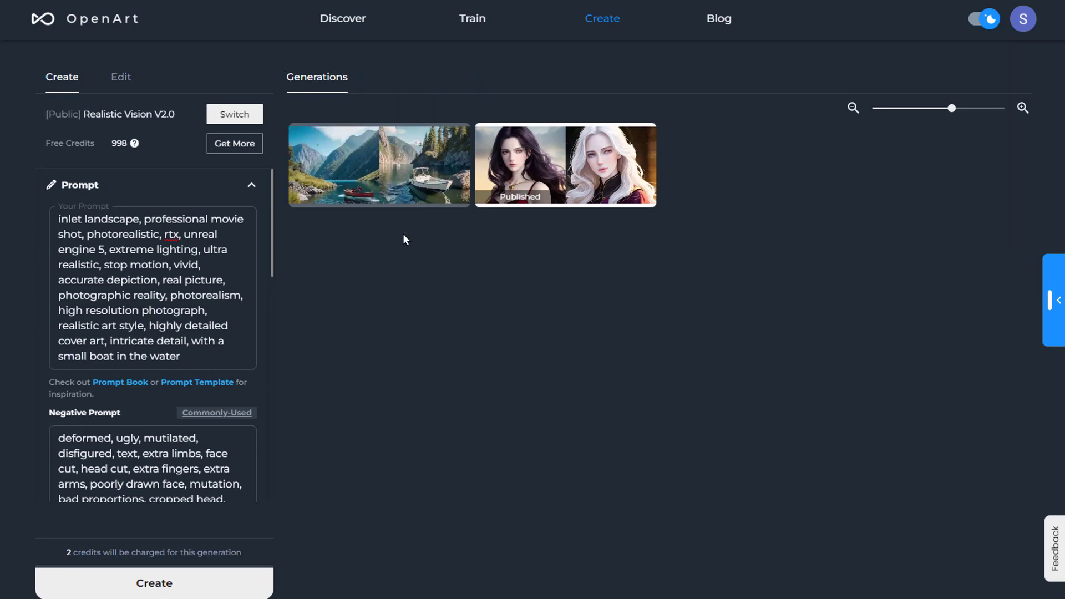
mouse_move(370, 160)
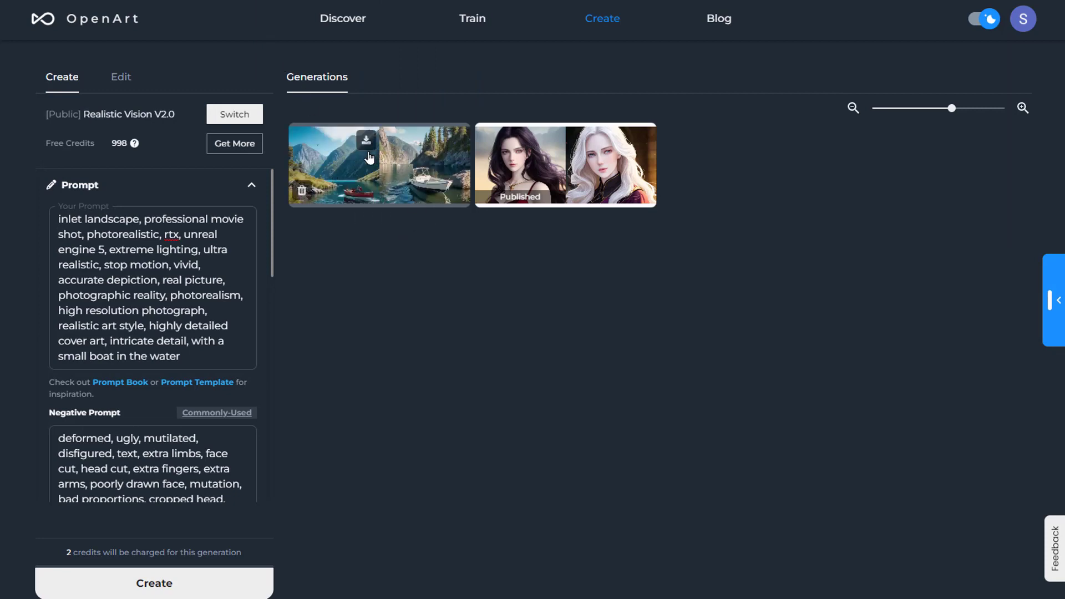
click(333, 160)
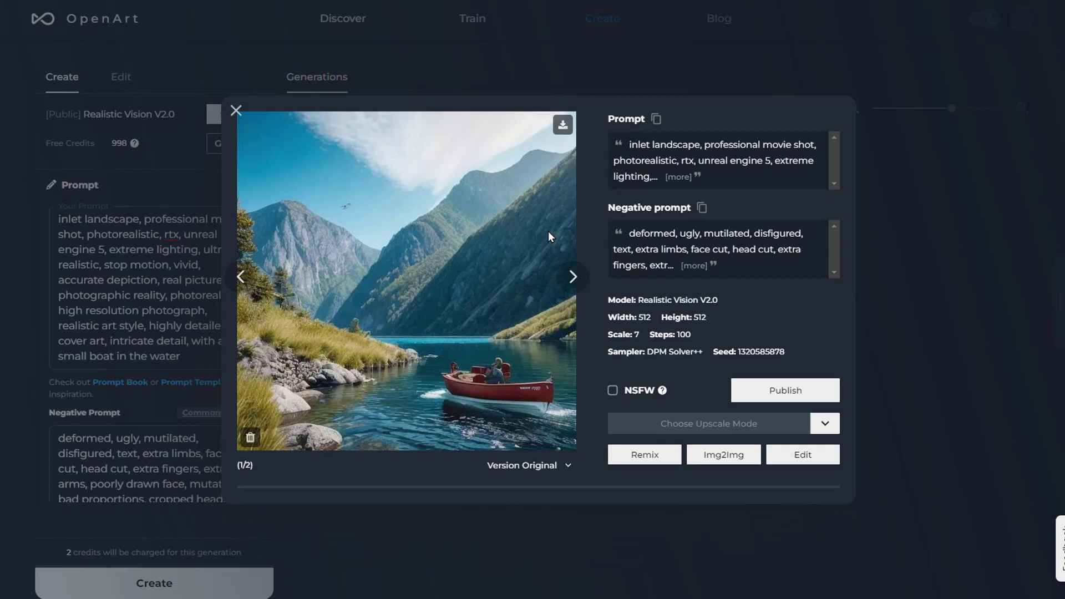
Download the red-boat lake image, view the saved file, and publish the image.
click(563, 127)
click(78, 583)
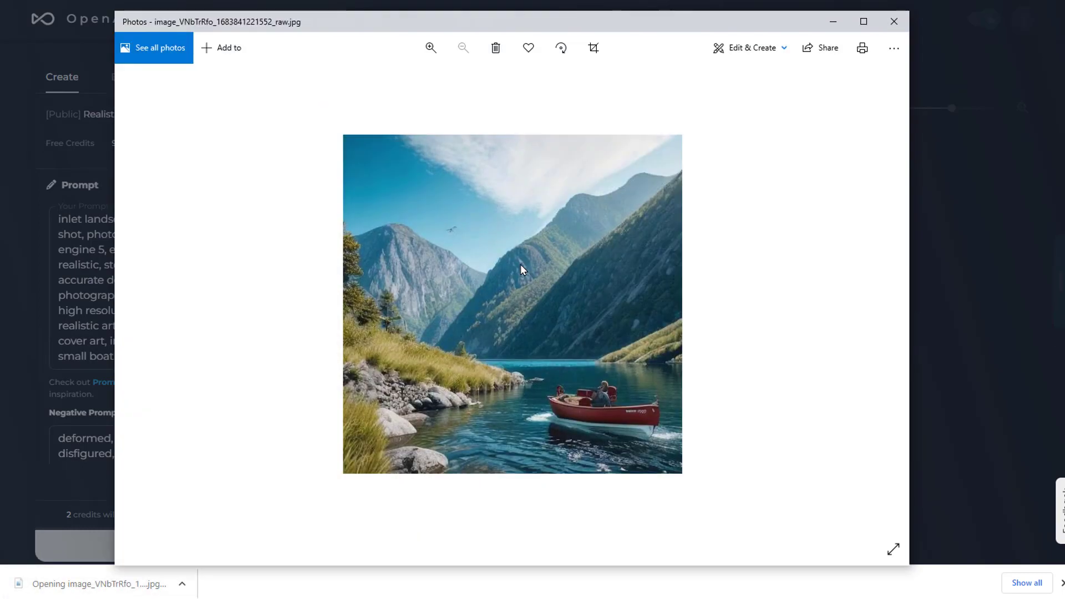
scroll(533, 262, up, 1)
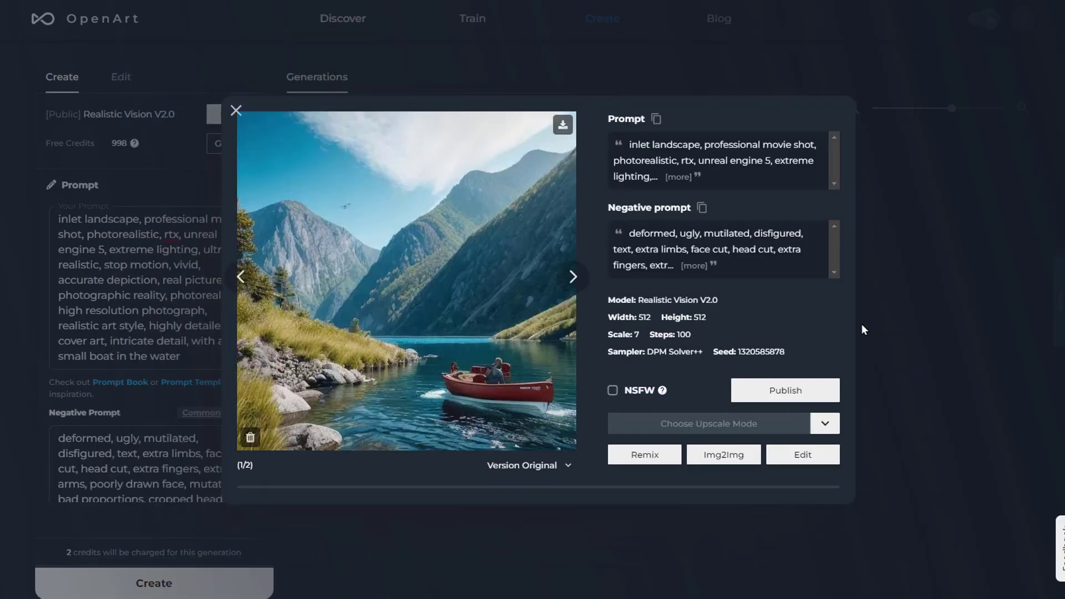
click(820, 391)
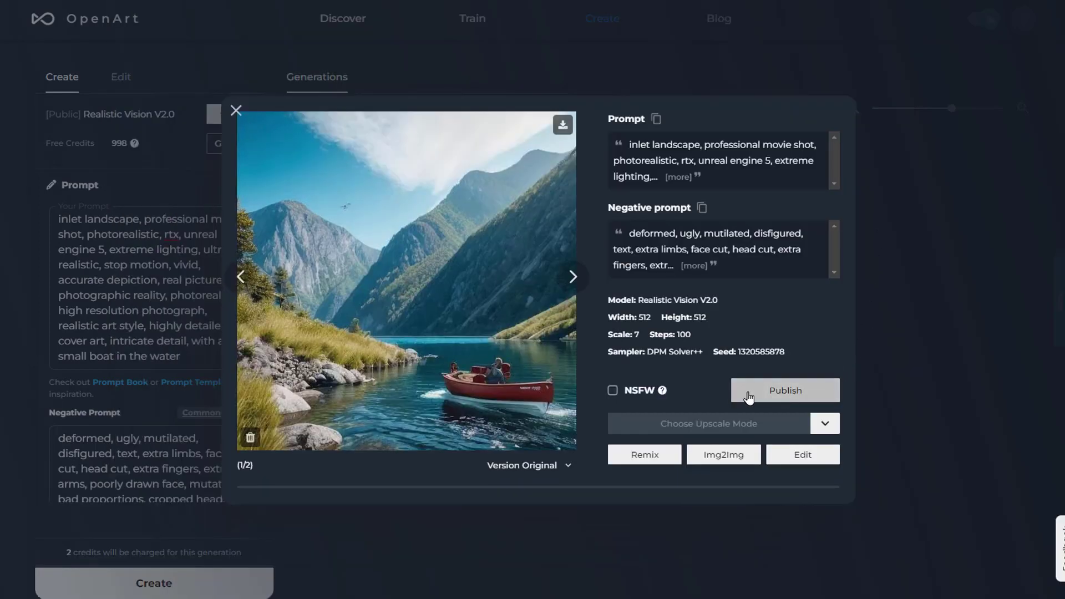
click(810, 394)
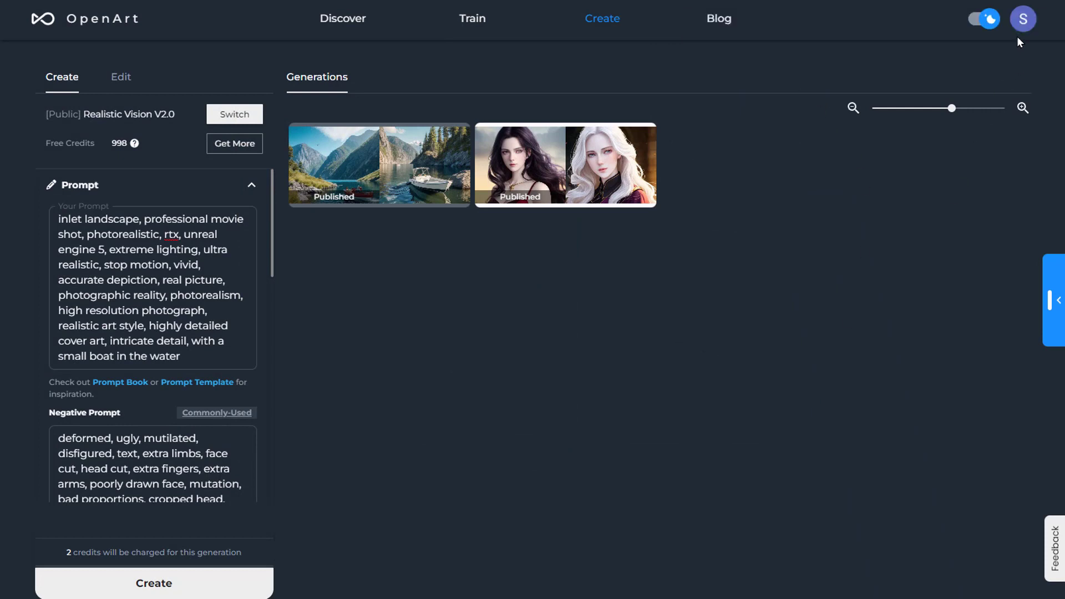
Go to My Profile, check its Bookmarks, then open the published red-boat lake image.
click(1024, 20)
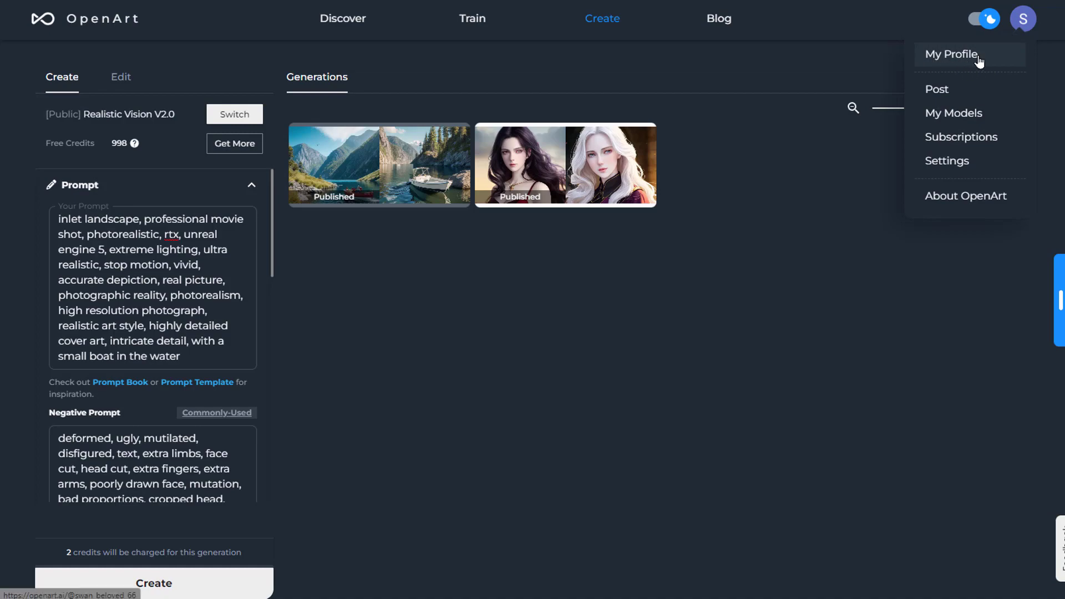
click(1006, 62)
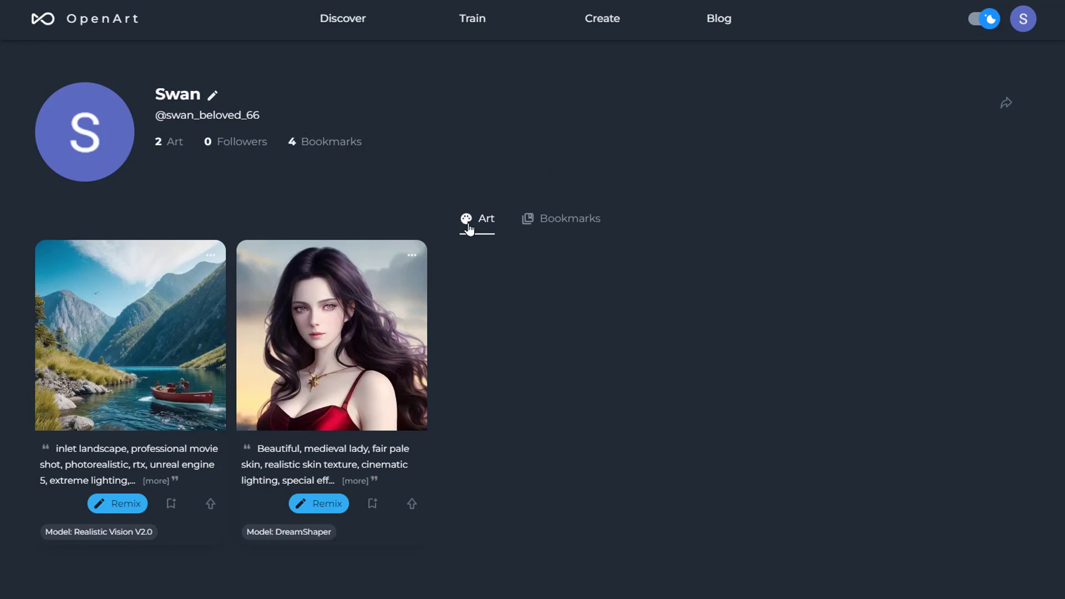
click(554, 221)
scroll(691, 304, down, 5)
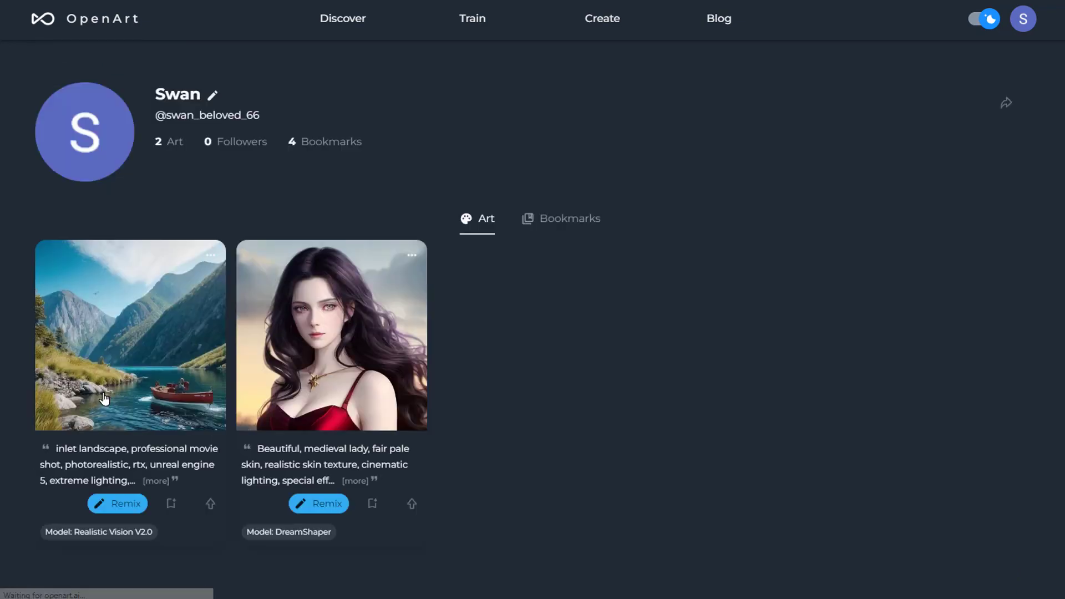
click(103, 397)
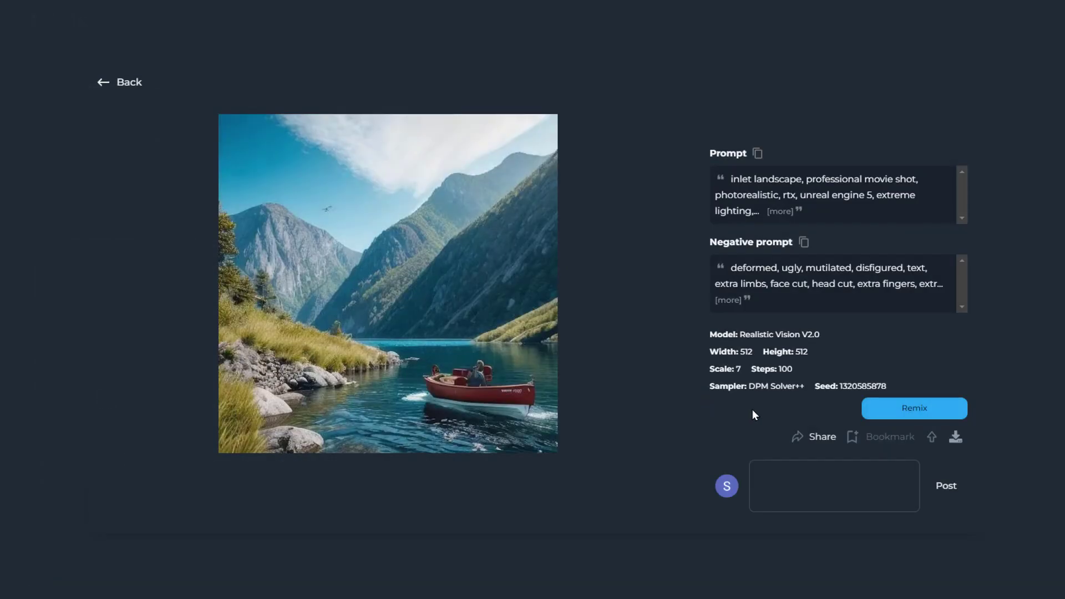
Bring up the sharing options for the published red-boat lake image.
click(817, 441)
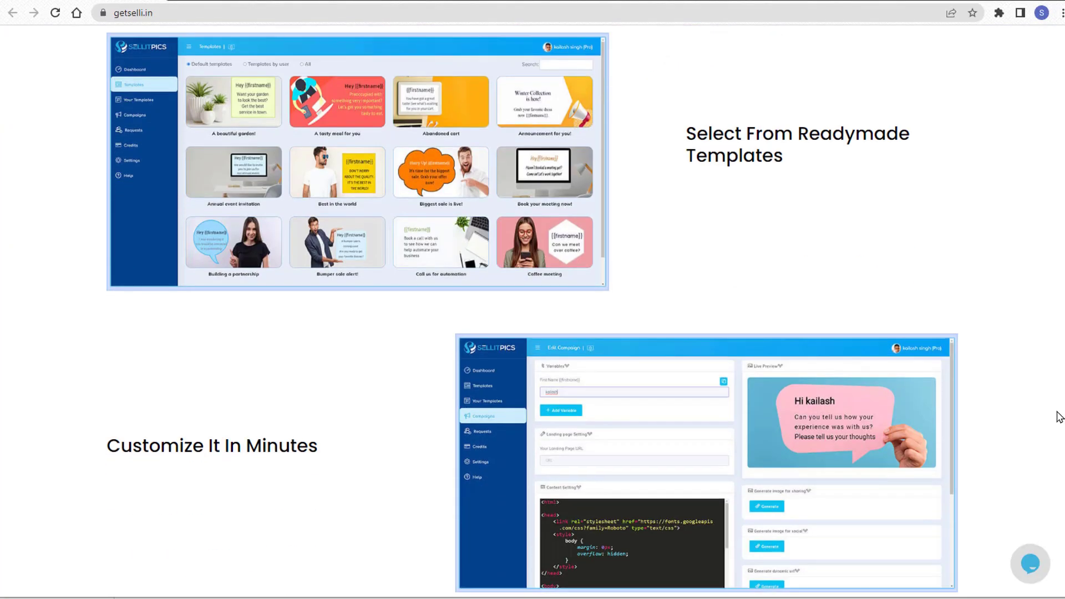
scroll(532, 311, up, 2)
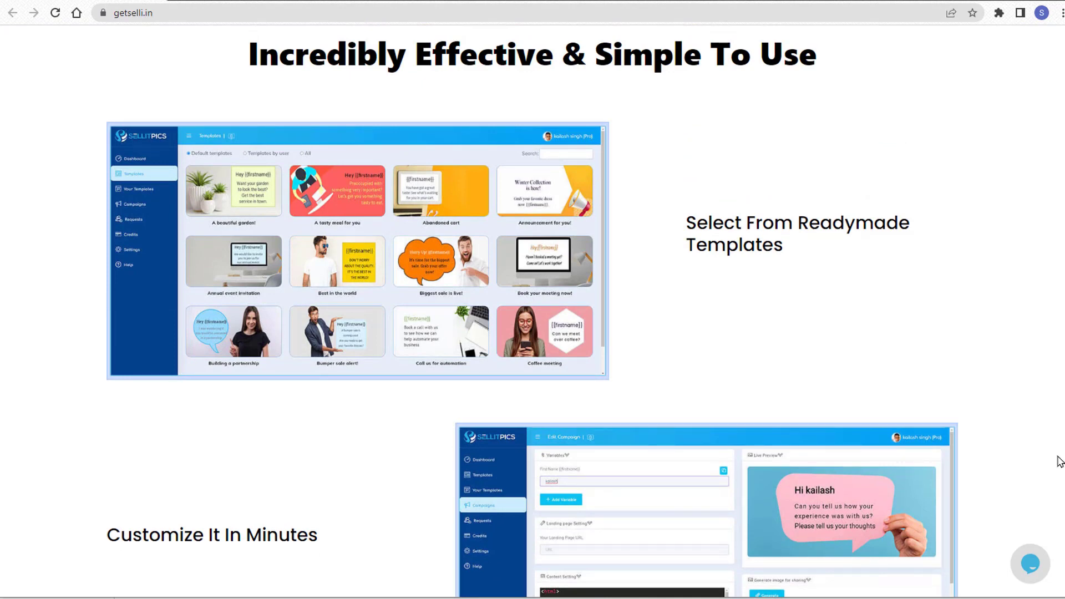
scroll(1059, 461, down, 5)
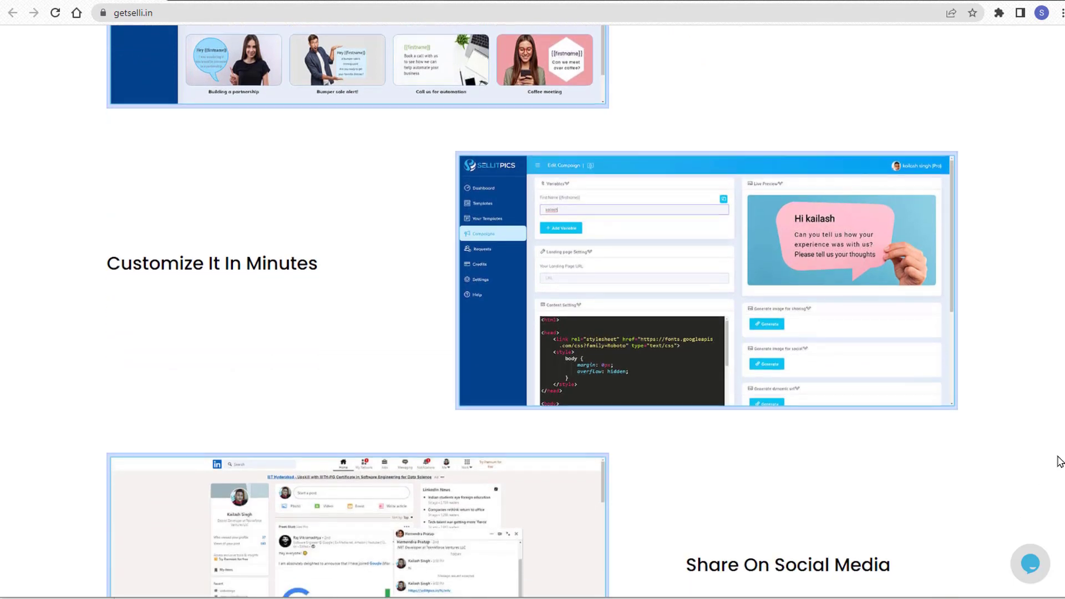
scroll(1060, 460, down, 6)
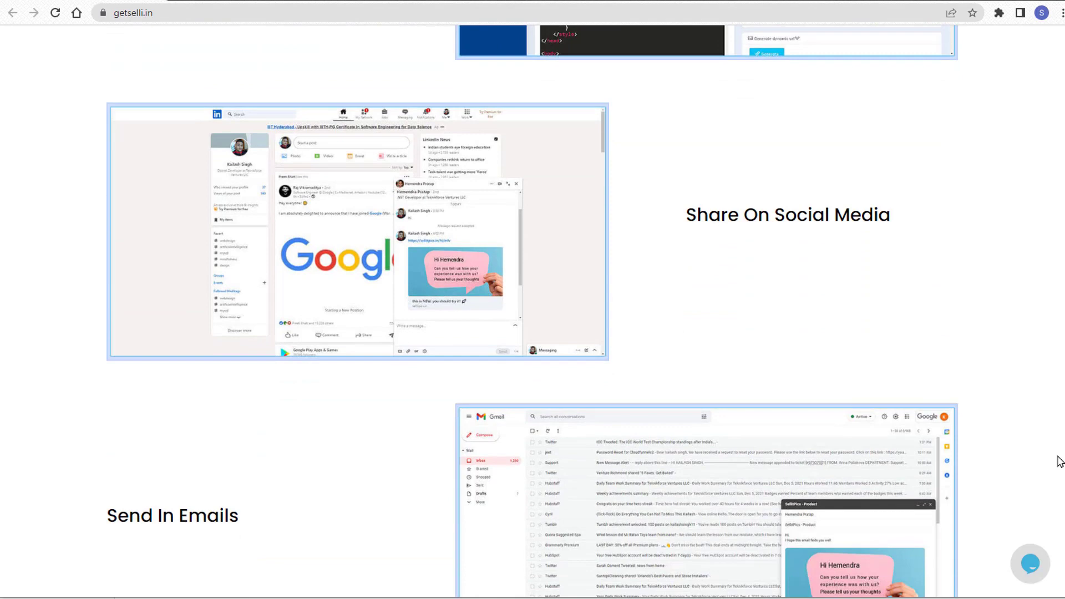
scroll(1060, 460, down, 5)
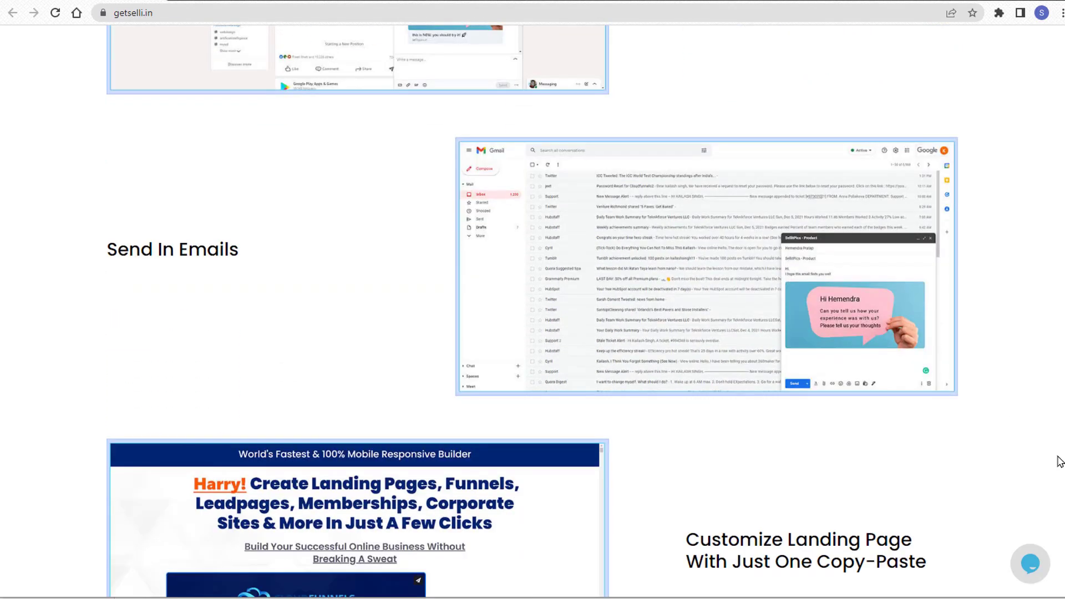
scroll(1060, 461, down, 6)
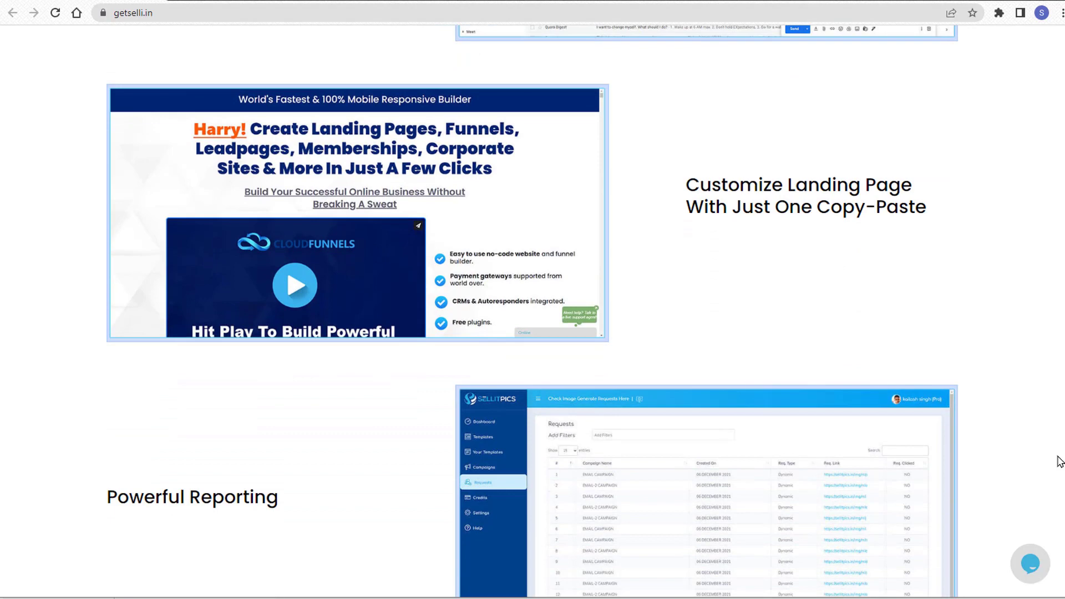
scroll(1060, 461, down, 5)
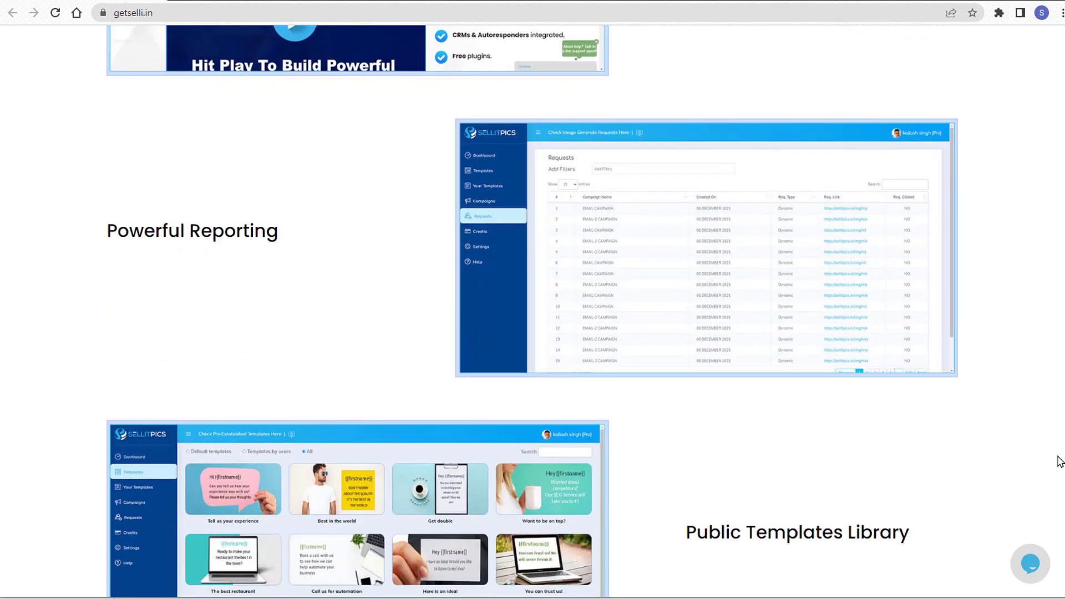
scroll(1060, 462, down, 5)
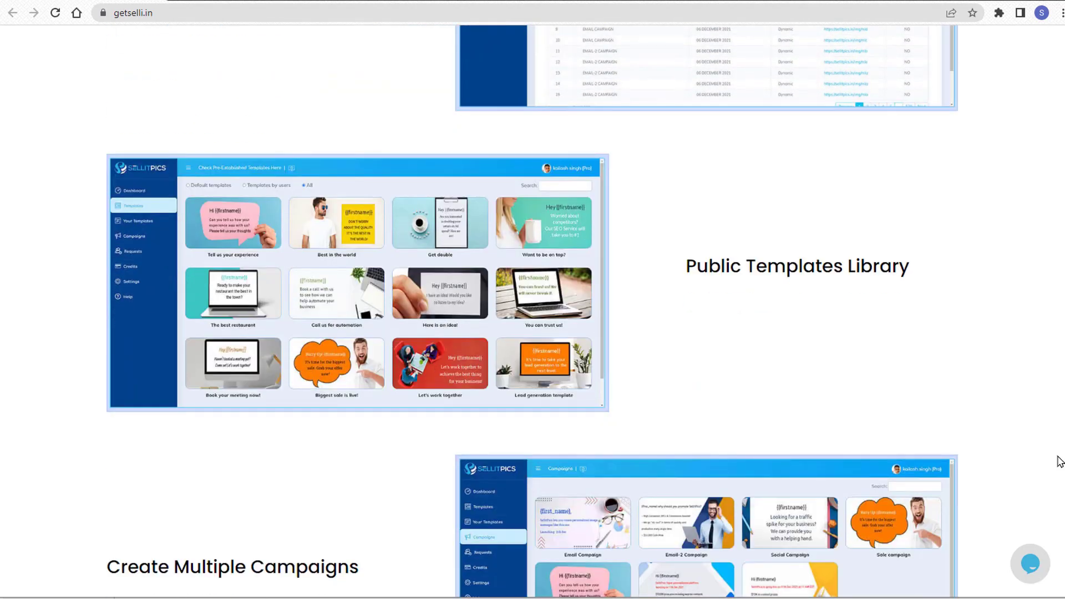
scroll(1058, 461, down, 6)
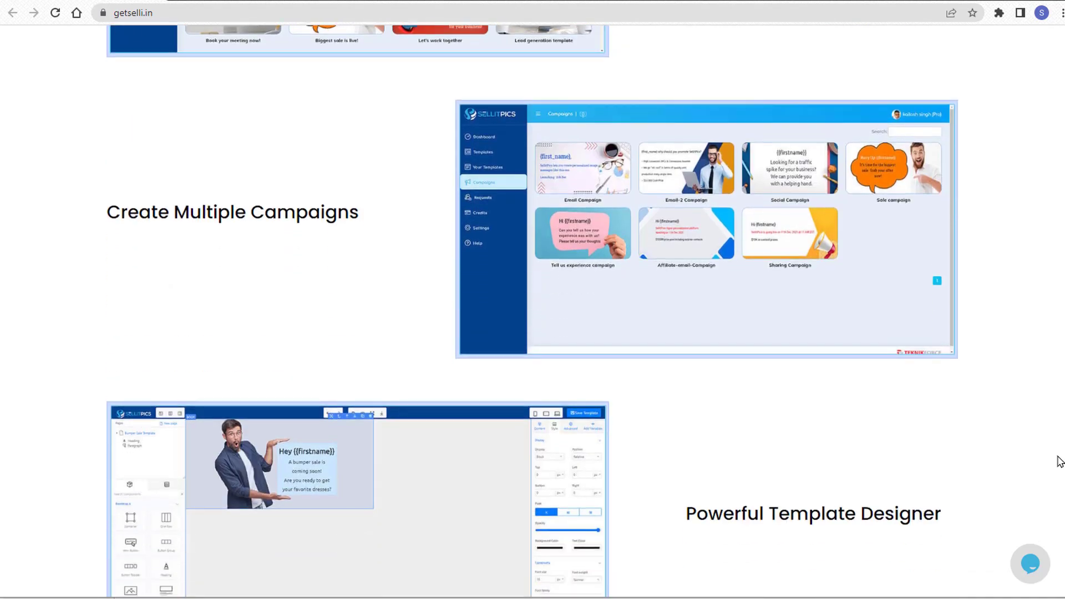